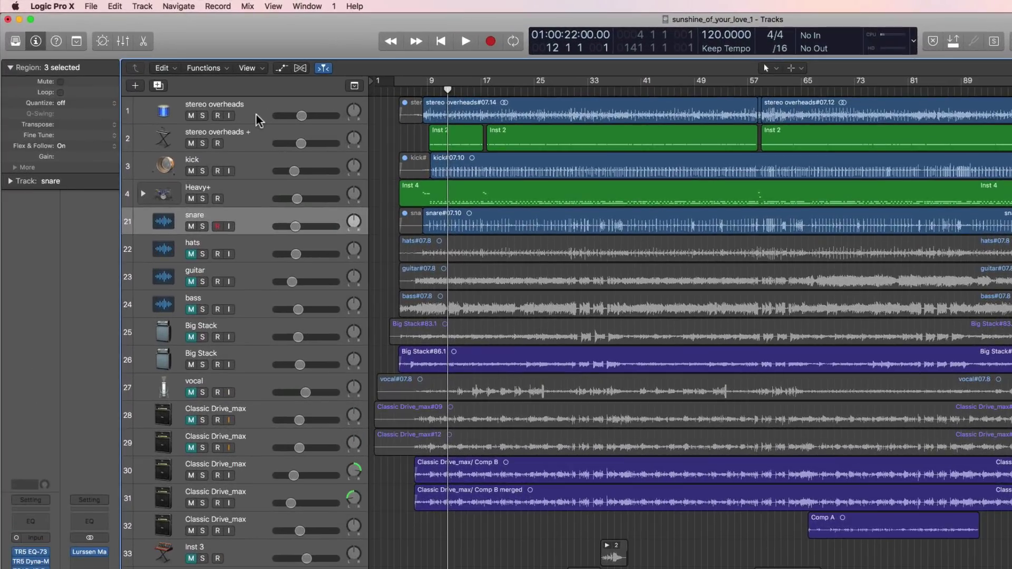
- Solo the stereo overheads drum tracks, play them briefly, then clear all solos
click(259, 120)
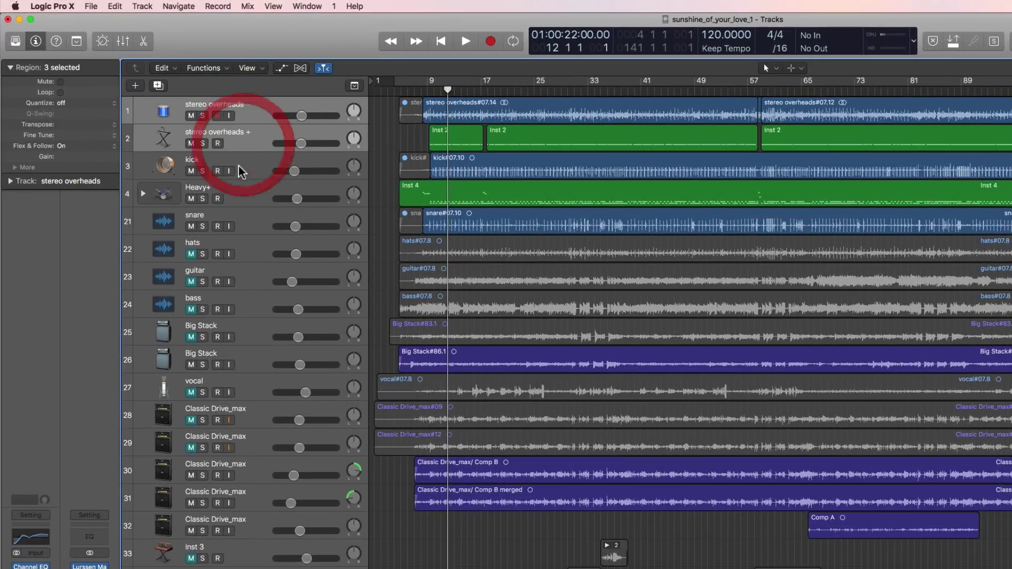
click(250, 222)
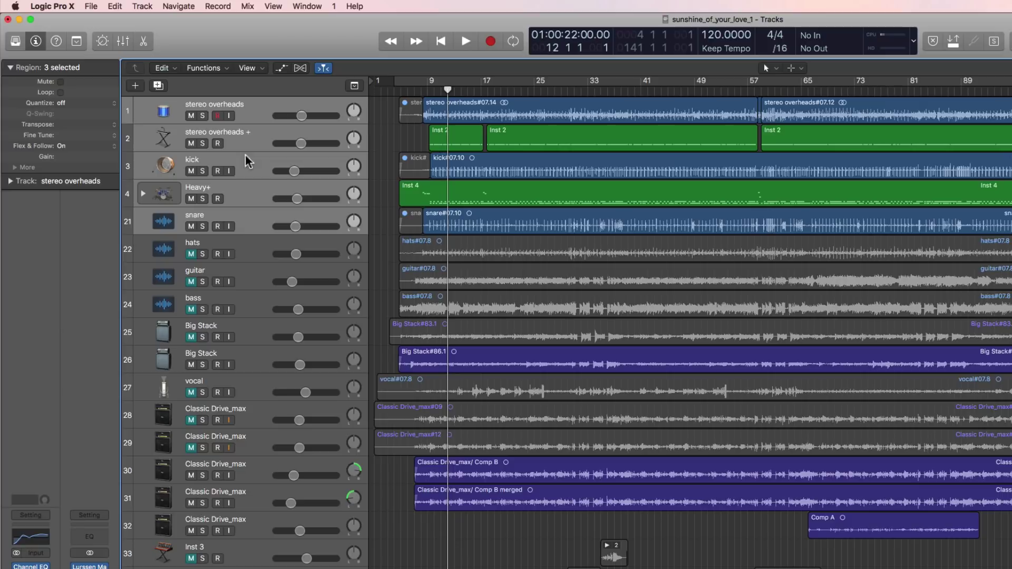
click(203, 116)
click(466, 41)
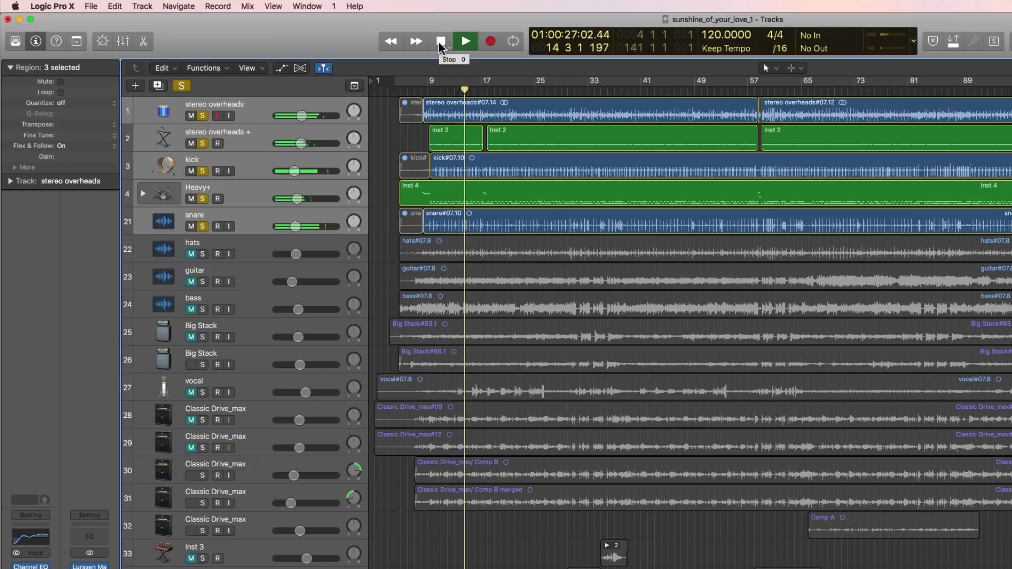
click(438, 42)
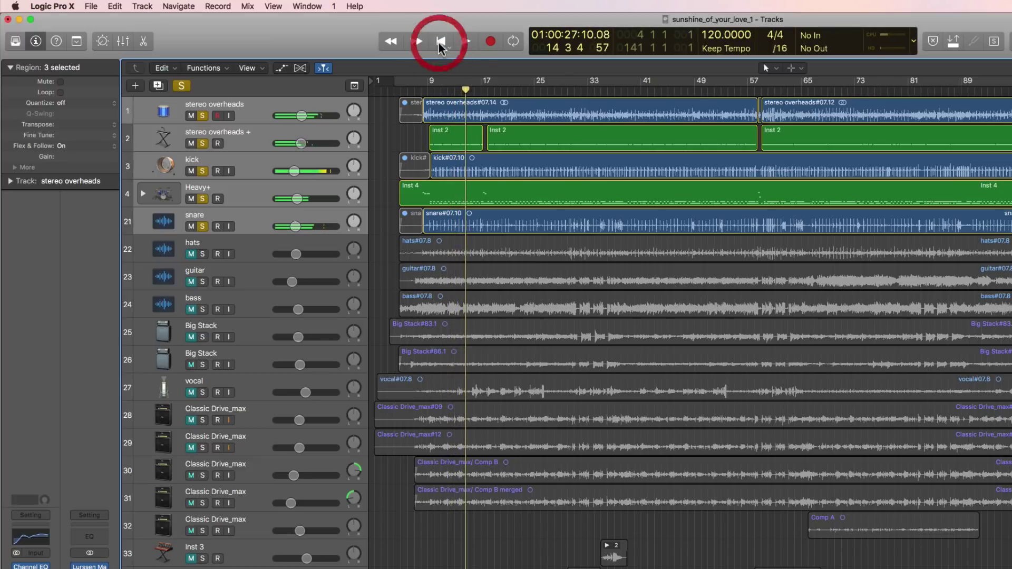
alt+click(202, 115)
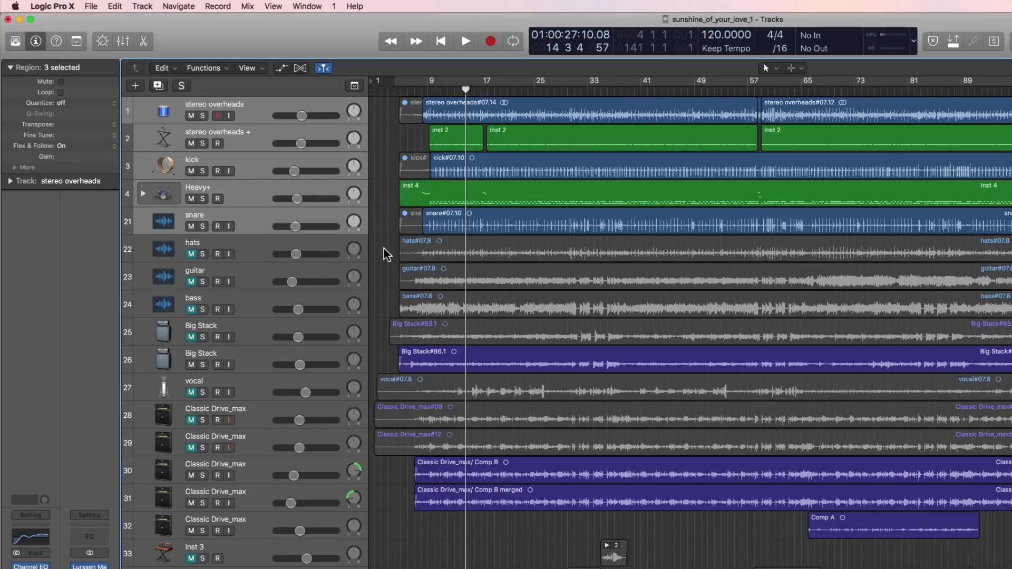
- Select the drum tracks from stereo overheads down to snare, then dismiss the T tool menu
click(260, 222)
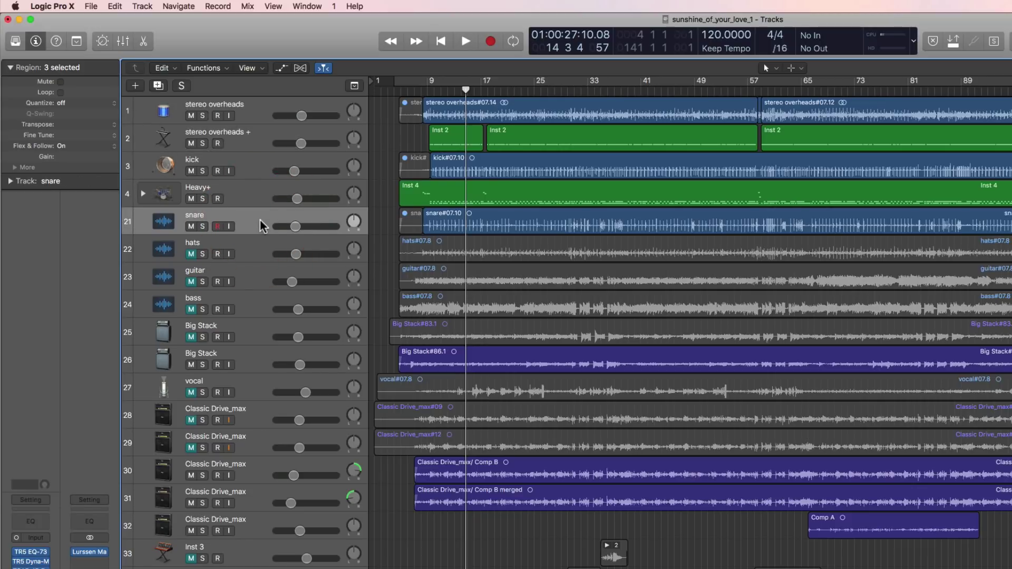
shift+click(245, 191)
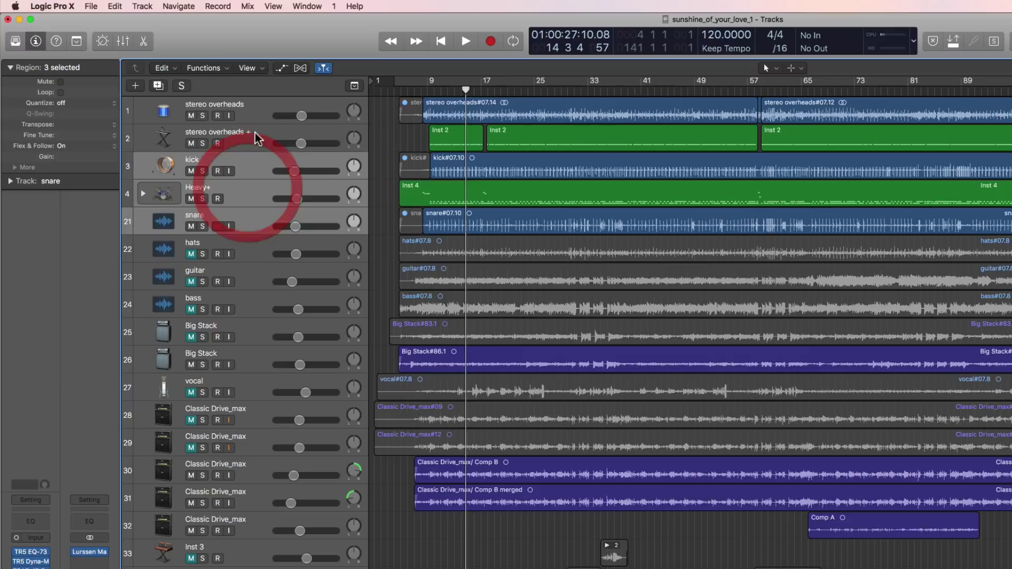
shift+click(255, 113)
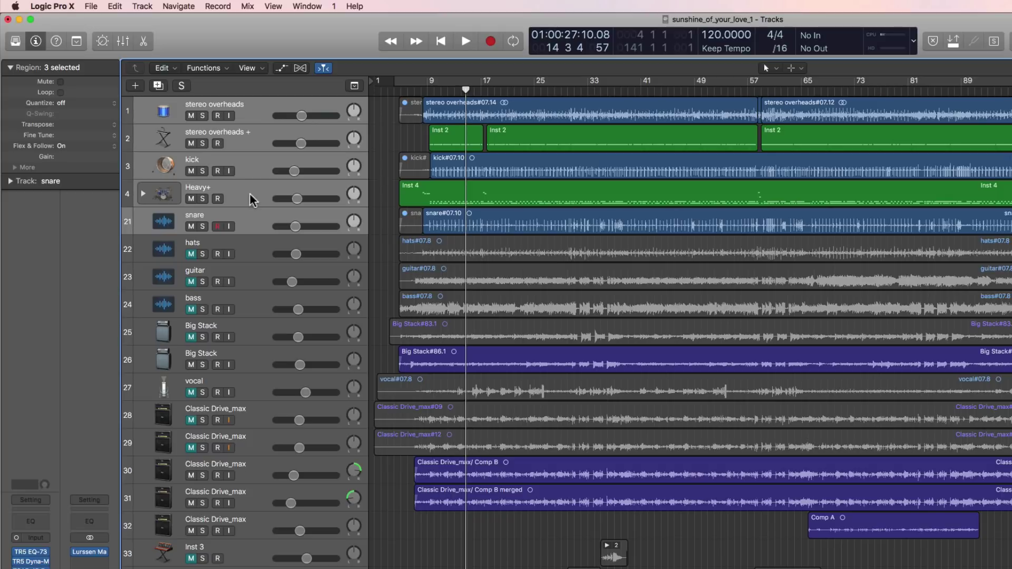
click(251, 223)
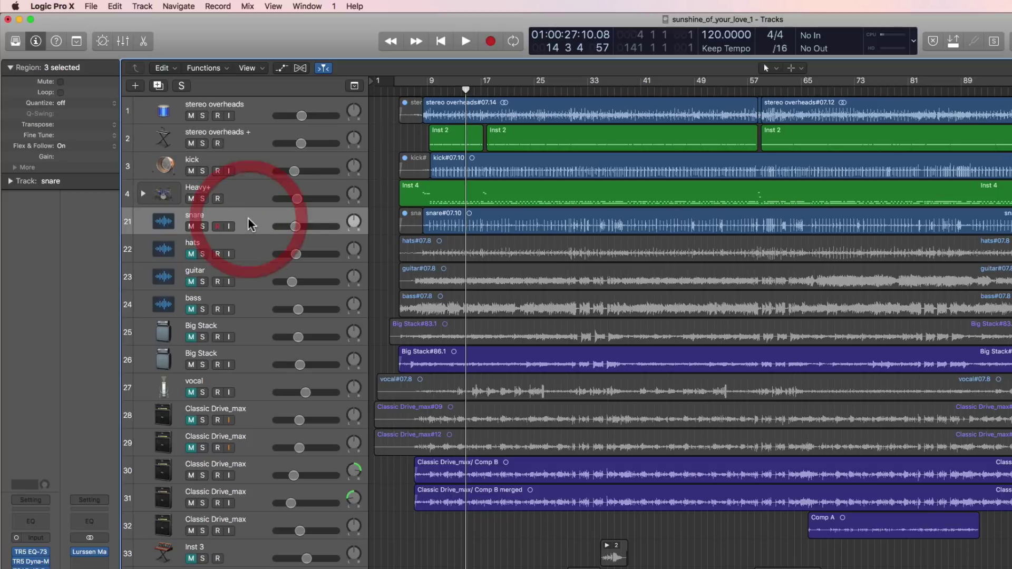
shift+click(255, 120)
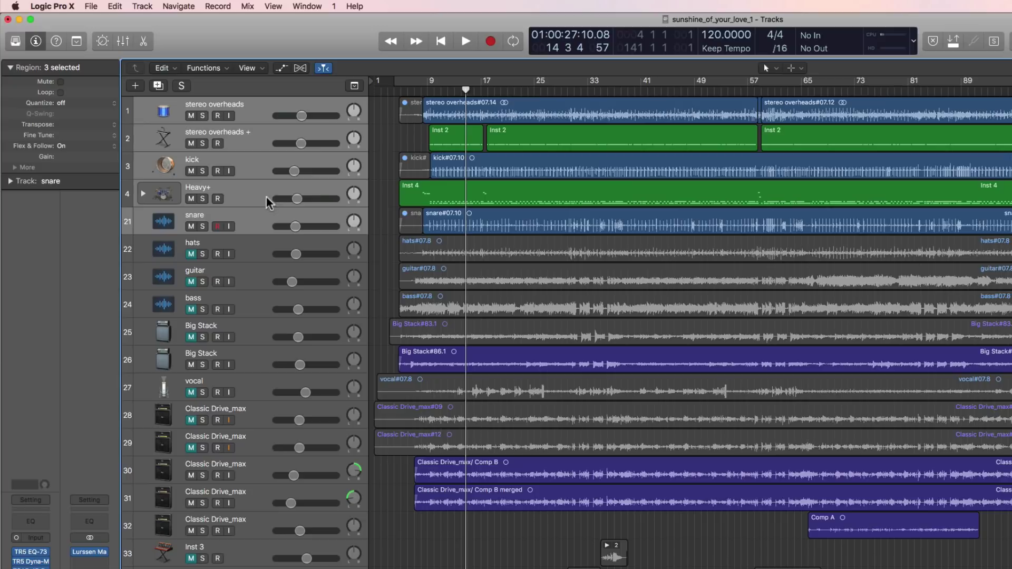
key(t)
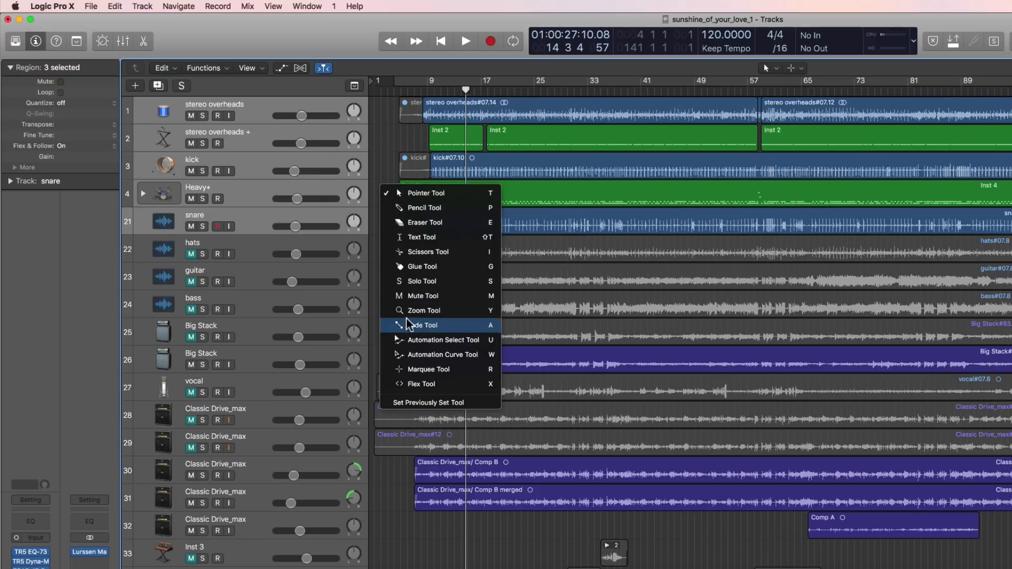
click(386, 183)
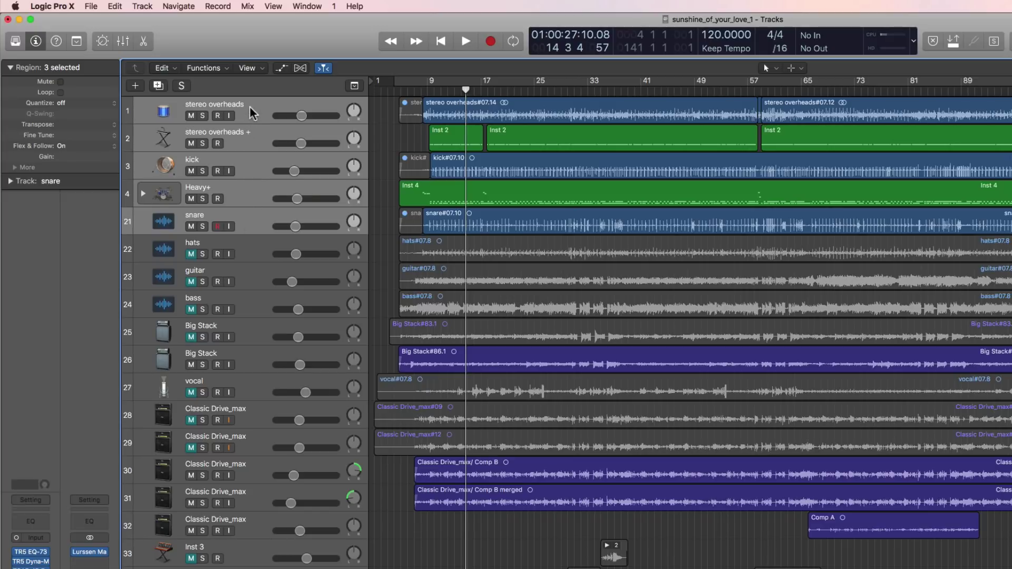
- Browse the track commands in the context and Track menus, then open the snare track's context menu
right_click(245, 196)
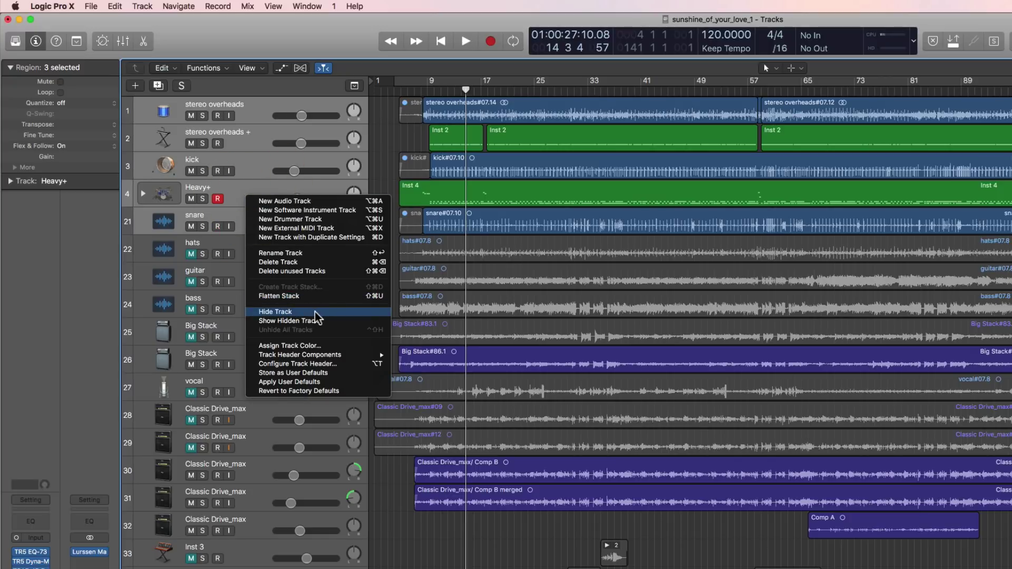
click(343, 173)
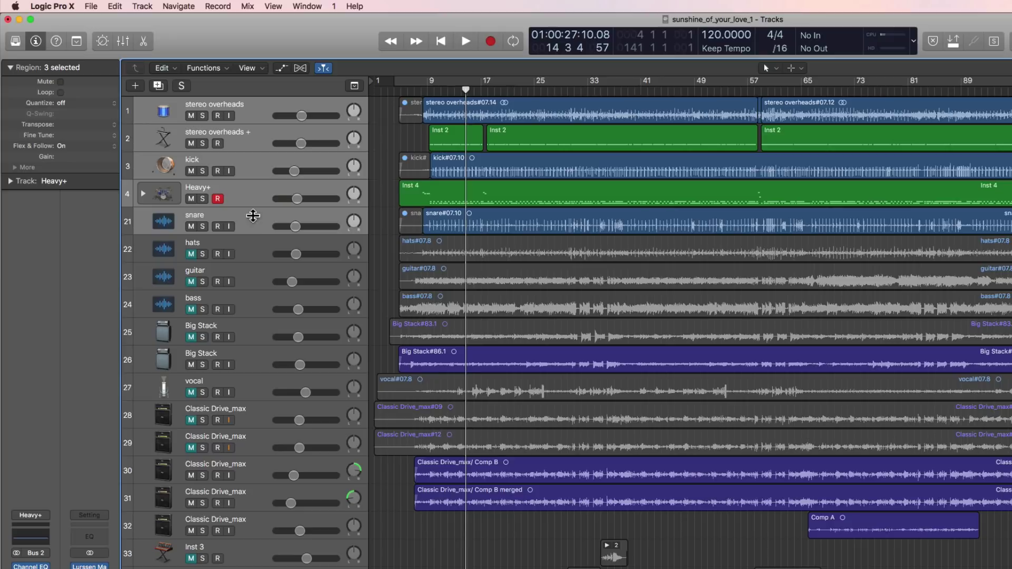
click(143, 6)
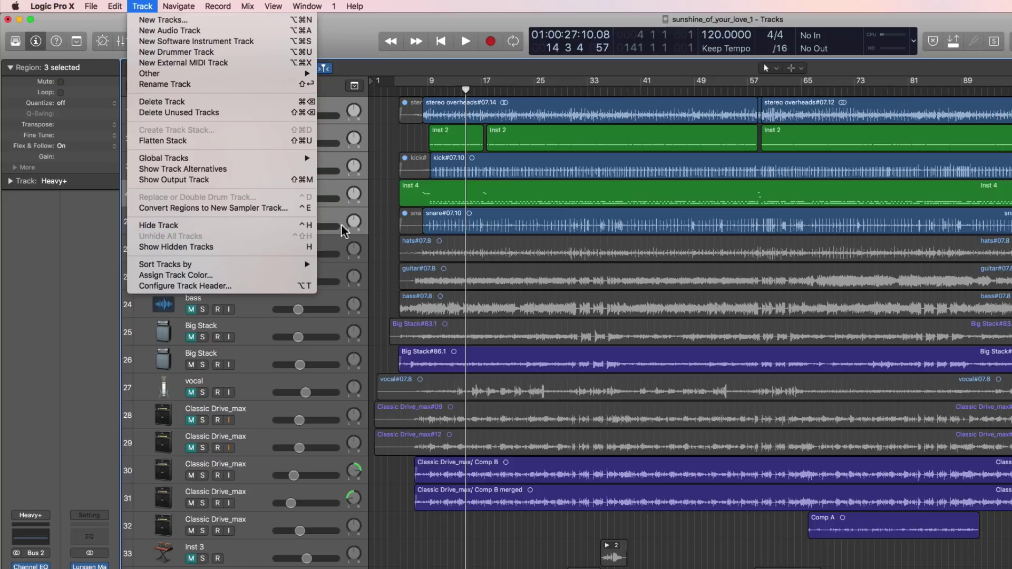
click(380, 226)
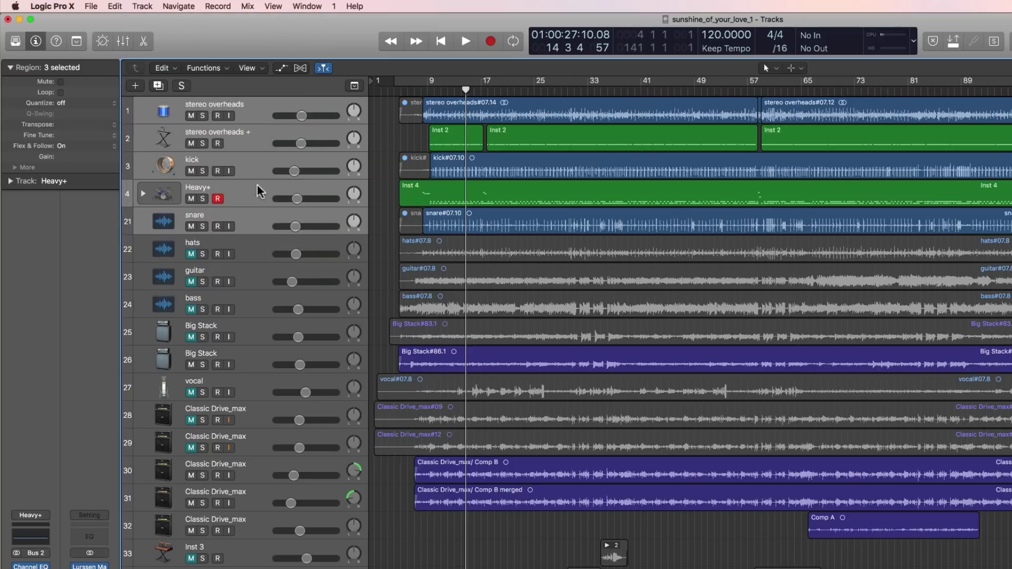
right_click(253, 222)
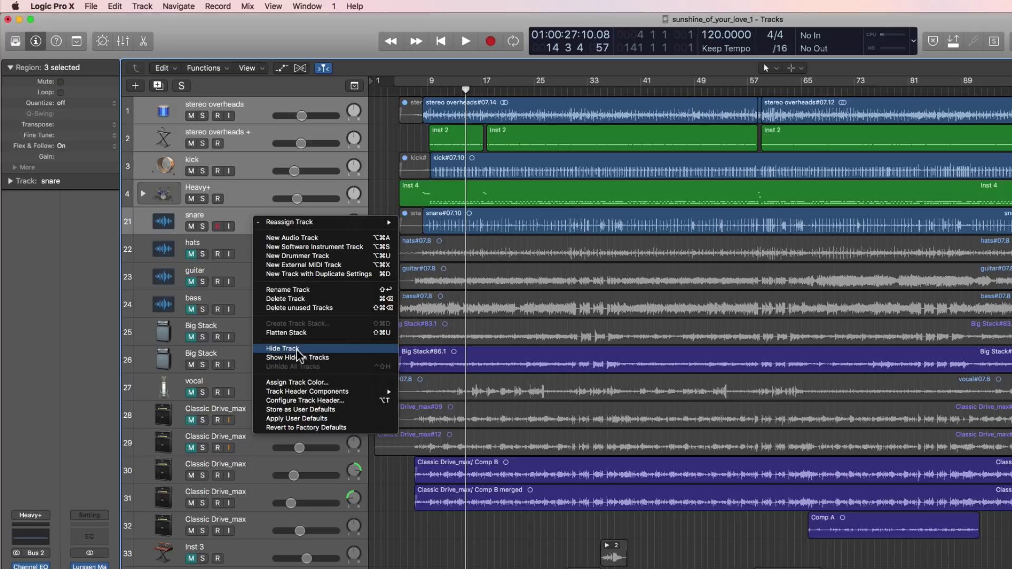
- Hide the selected drum tracks so the list starts at hats, then play and stop the arrangement
click(299, 349)
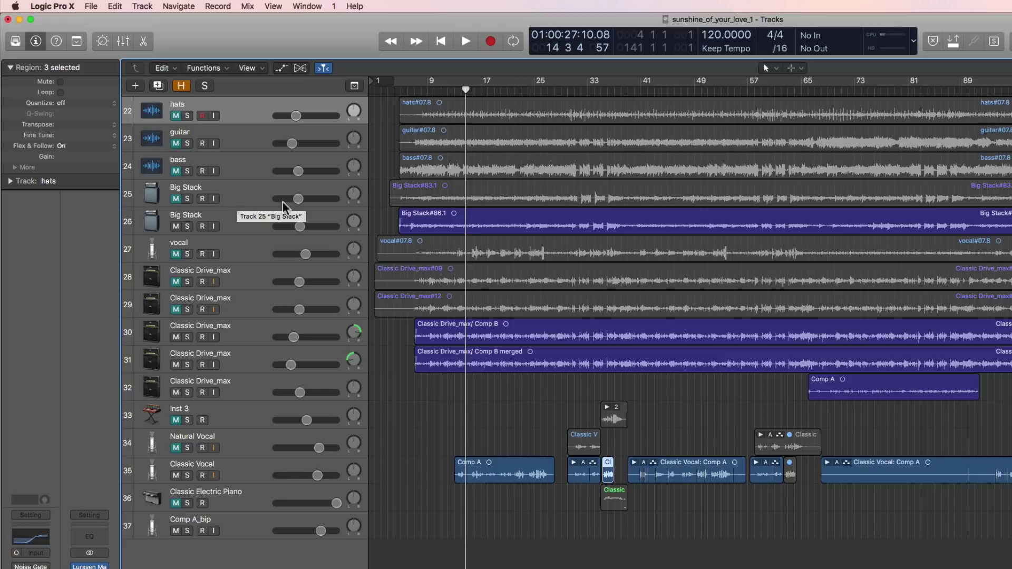
click(464, 39)
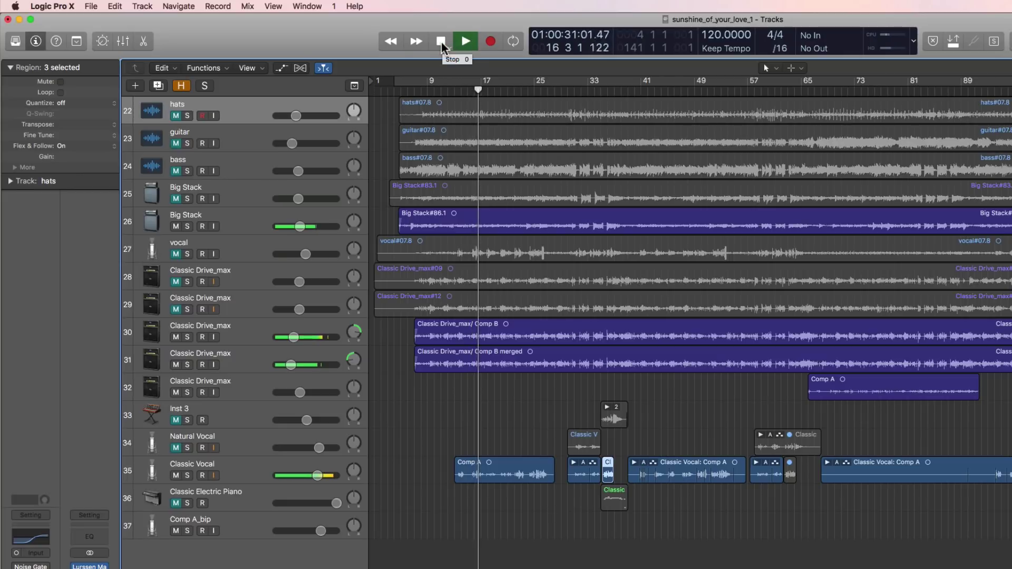
click(441, 41)
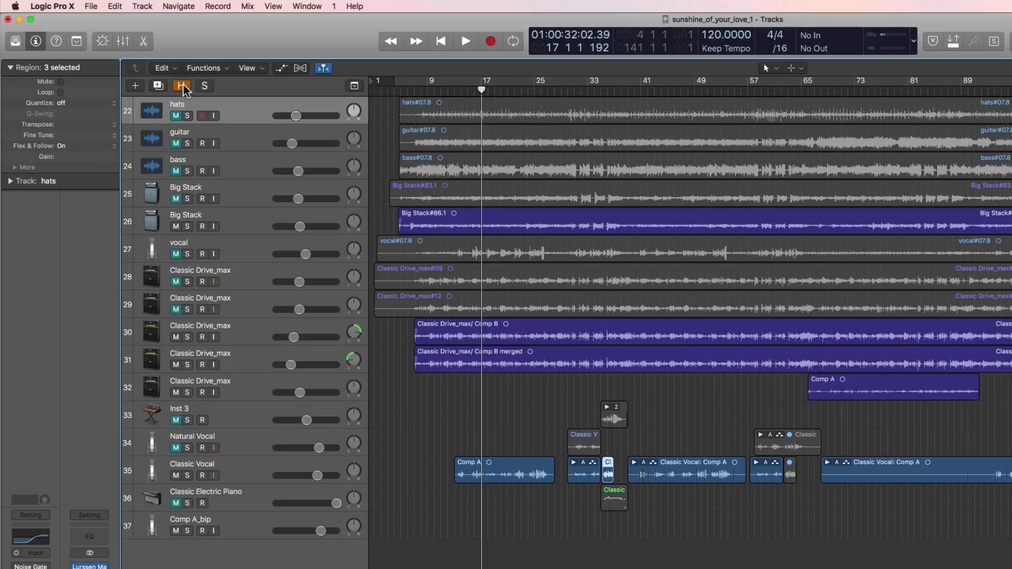
- Toggle the global H button to show, rehide and reshow the hidden drum tracks
click(181, 85)
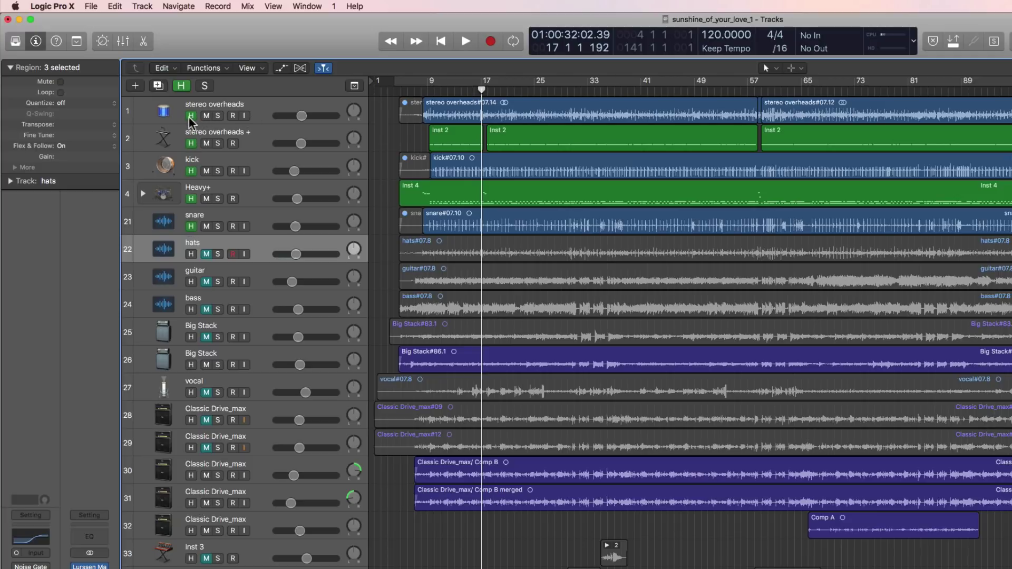
click(181, 86)
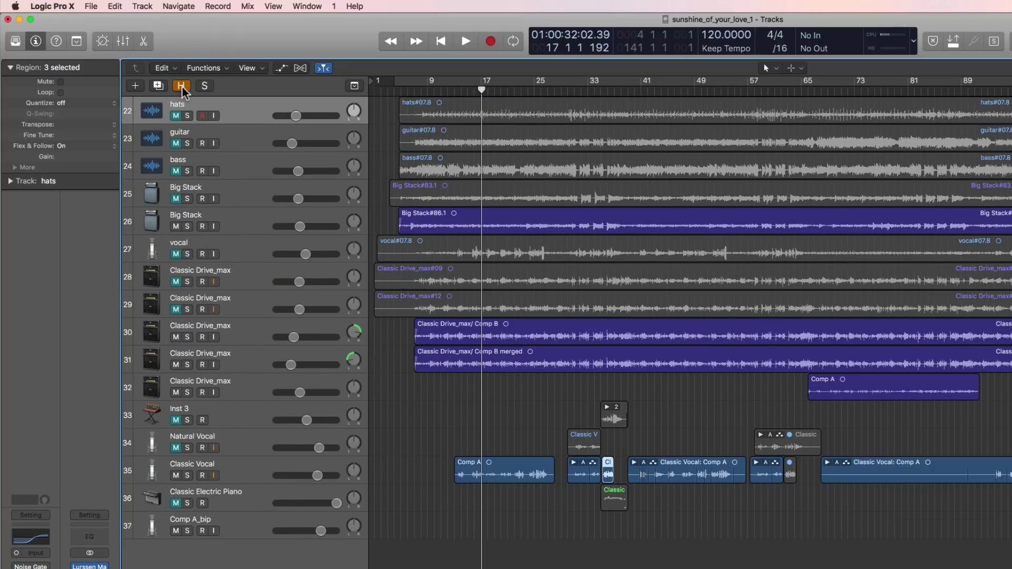
click(181, 86)
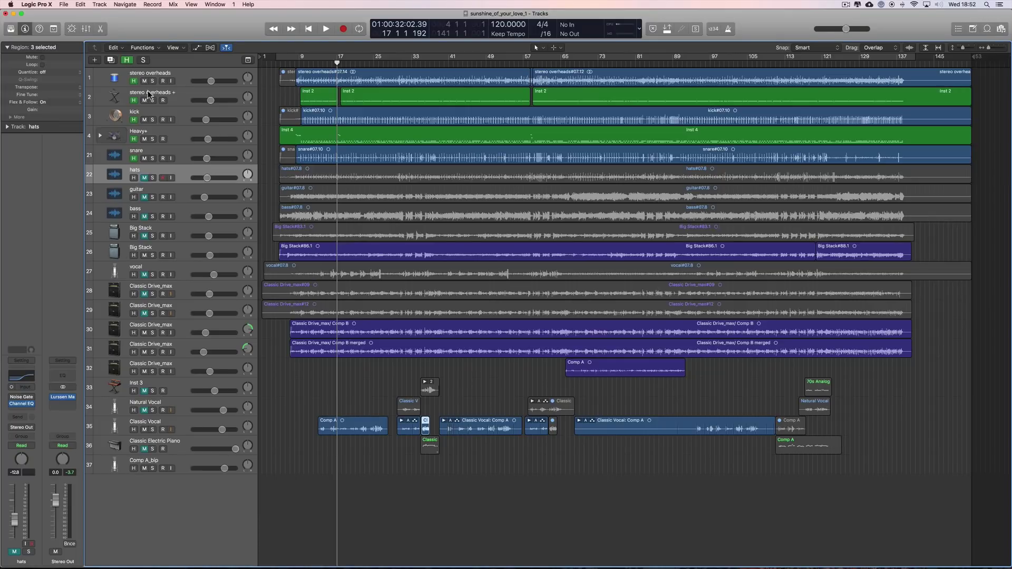
click(126, 60)
click(127, 59)
- Turn off the hide flags on stereo overheads, kick, Heavy+ and snare
click(134, 81)
click(134, 119)
click(134, 138)
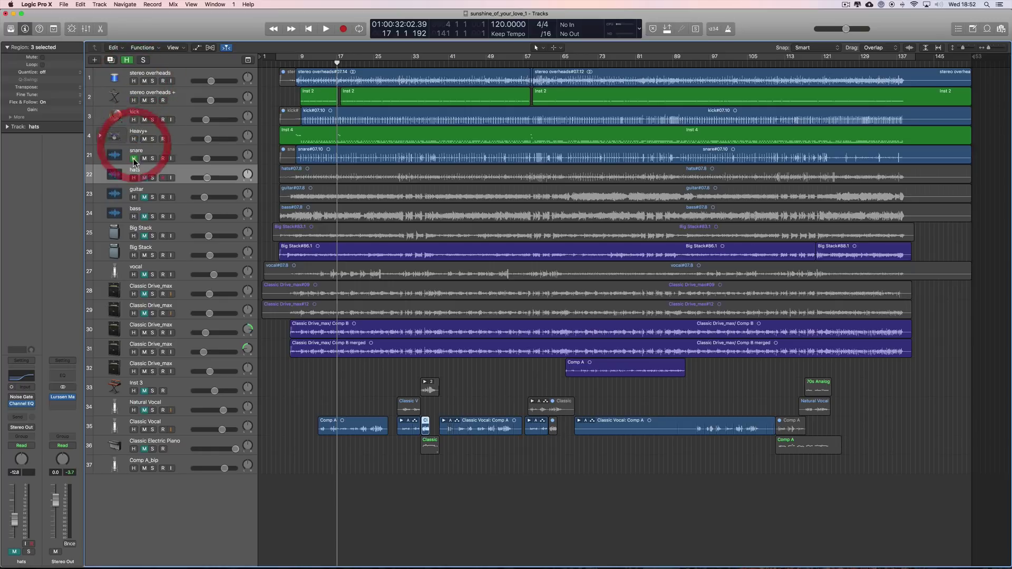
click(134, 158)
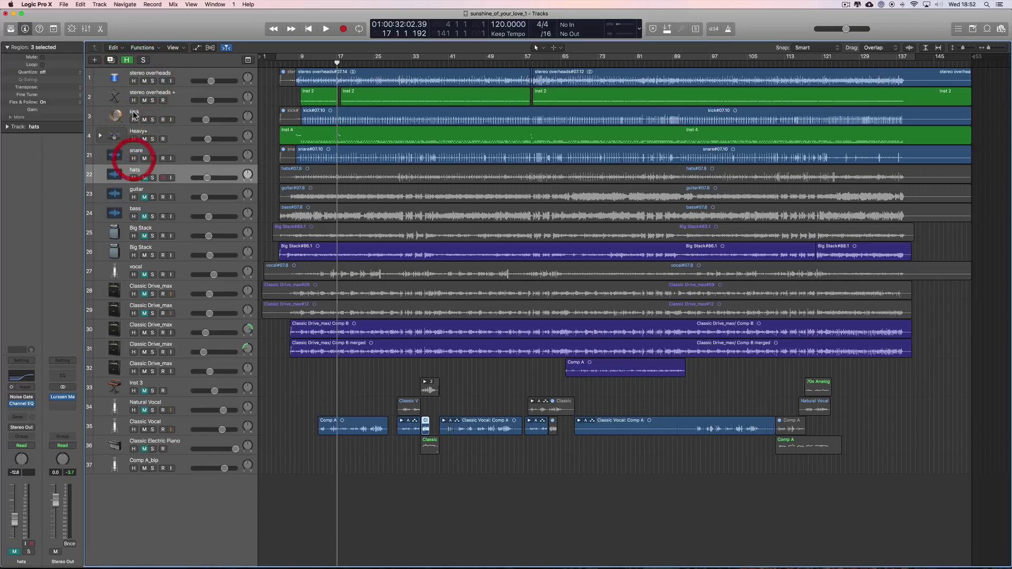
- Flag hats, bass, Big Stack, vocal, Inst 3, Natural Vocal and Classic Electric Piano for hiding
click(133, 178)
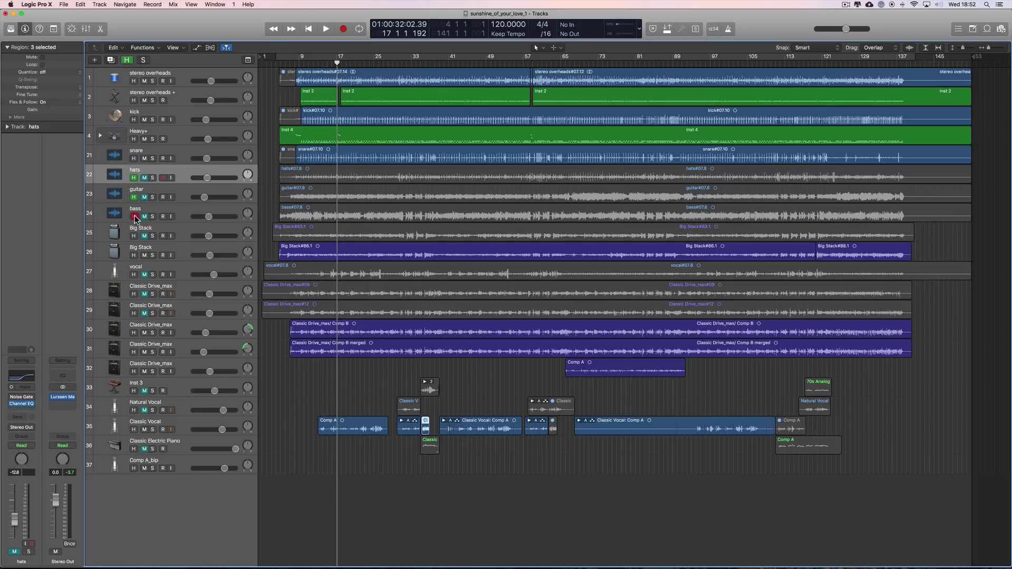
click(135, 215)
click(133, 236)
click(134, 275)
click(133, 391)
click(134, 410)
click(133, 449)
- Hide the flagged tracks, enlarge the remaining track lanes, and start playback
click(127, 60)
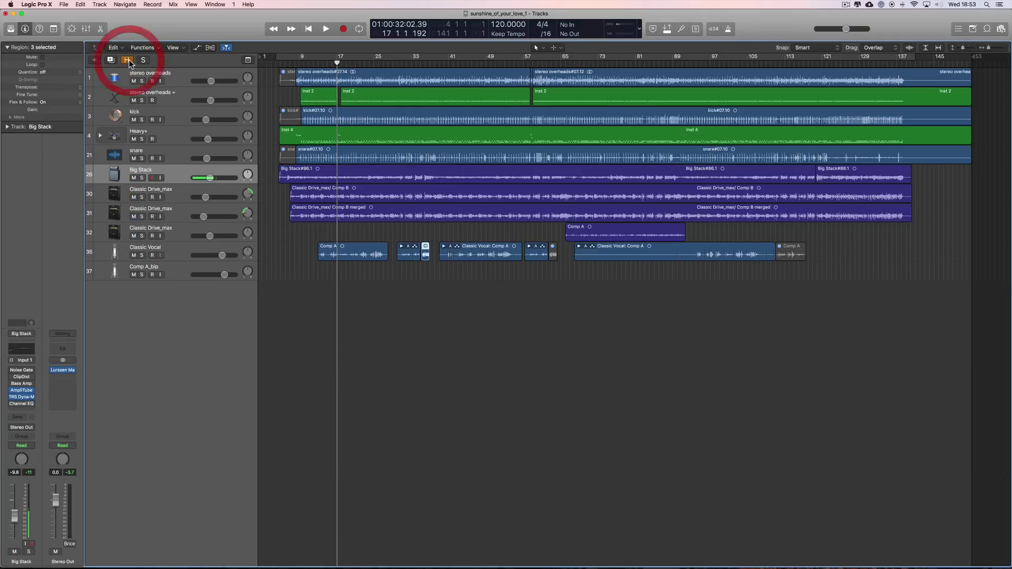
click(967, 46)
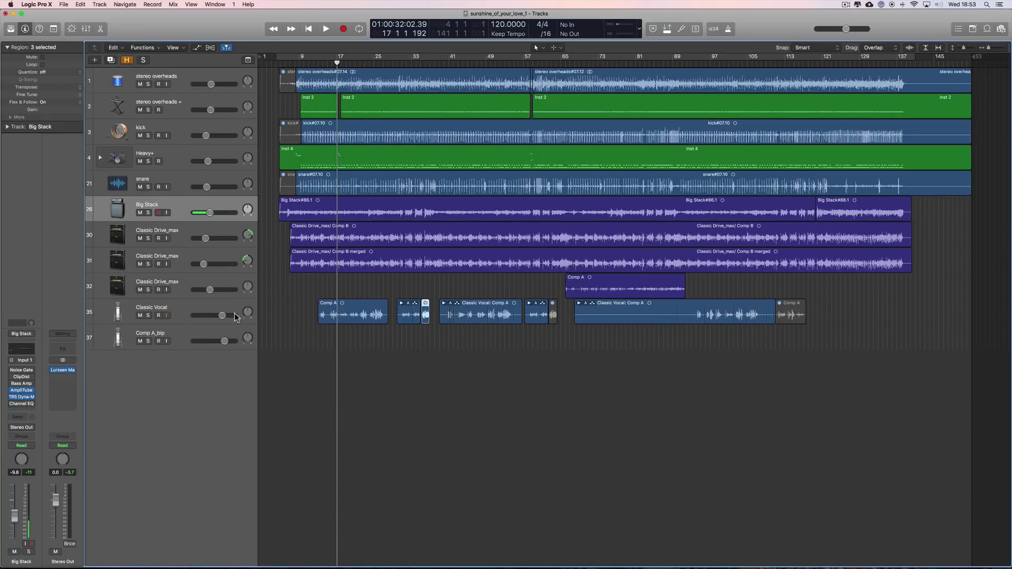
drag(967, 48, 971, 46)
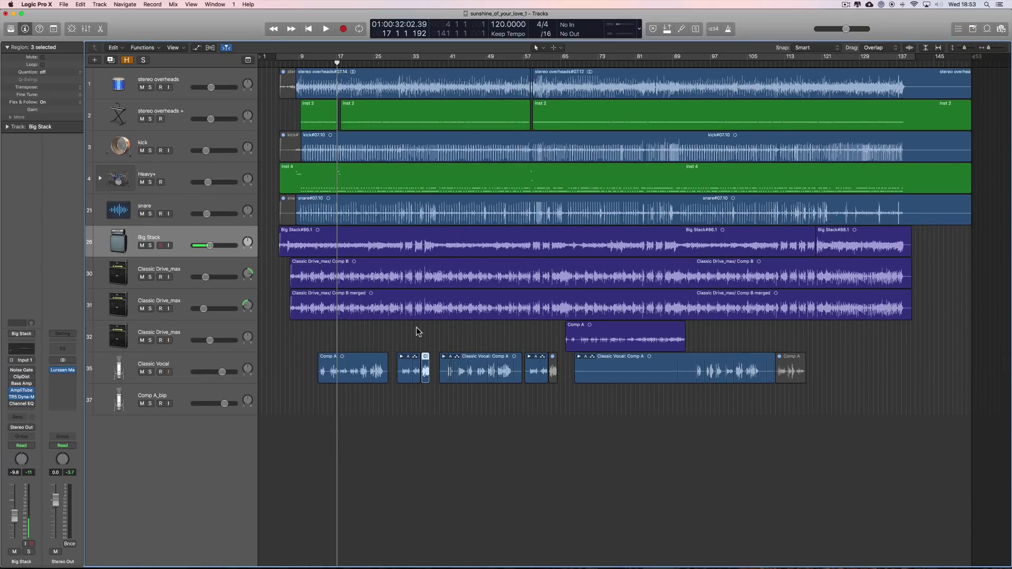
key(space)
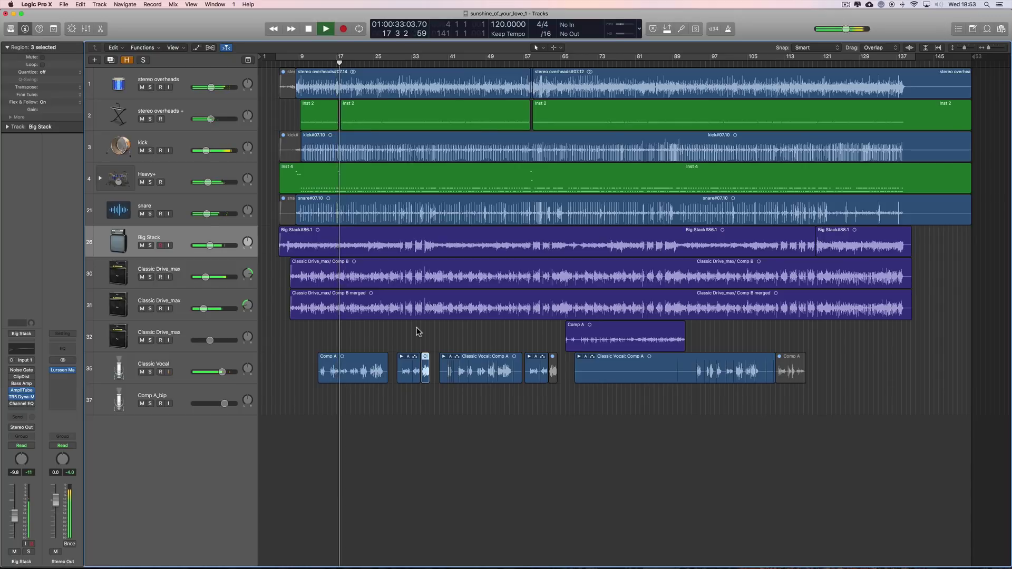
- Stop playback, reveal hidden tracks, and flag stereo overheads, kick, Heavy+ and snare as hidden
key(space)
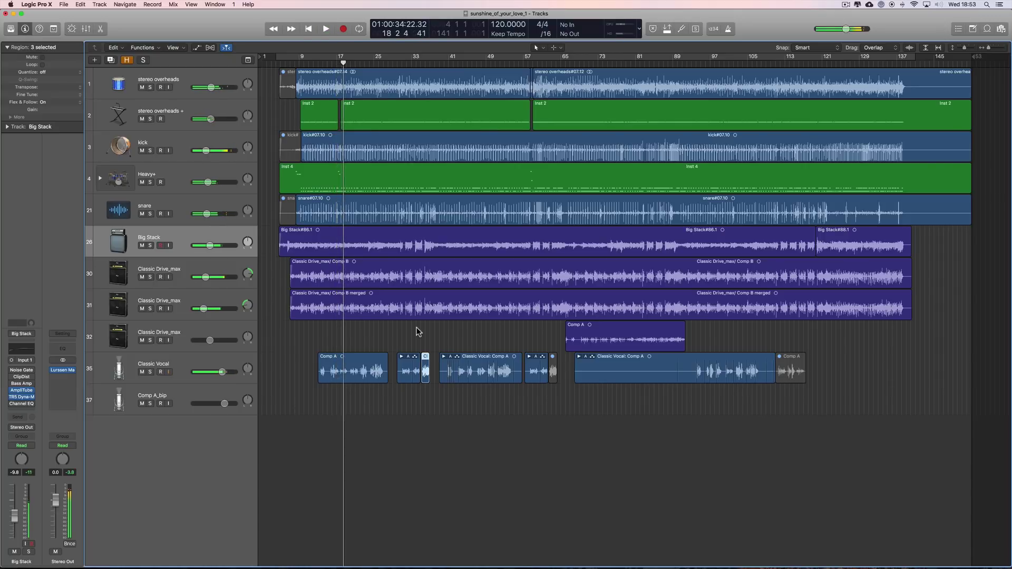
click(126, 59)
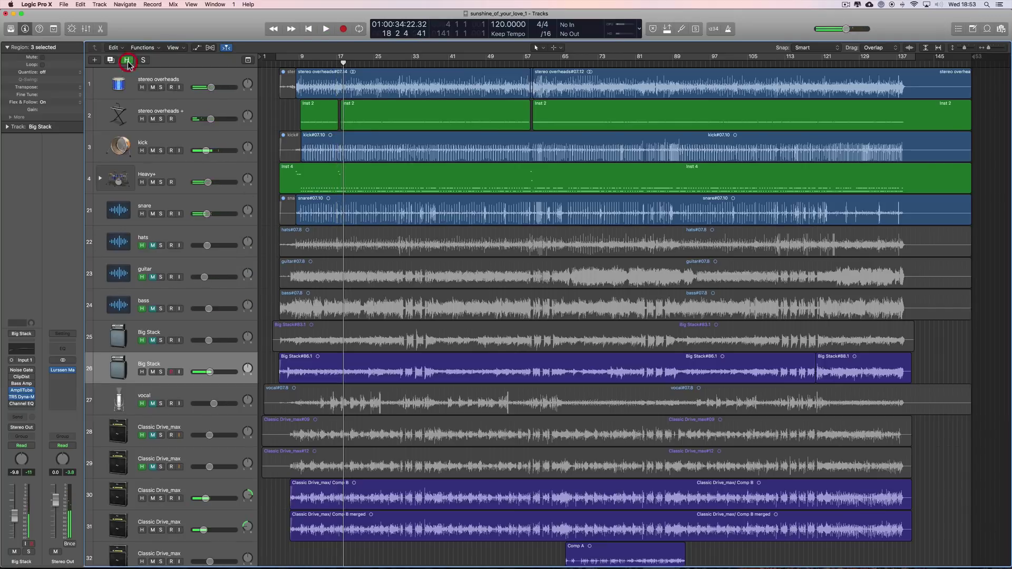
click(179, 79)
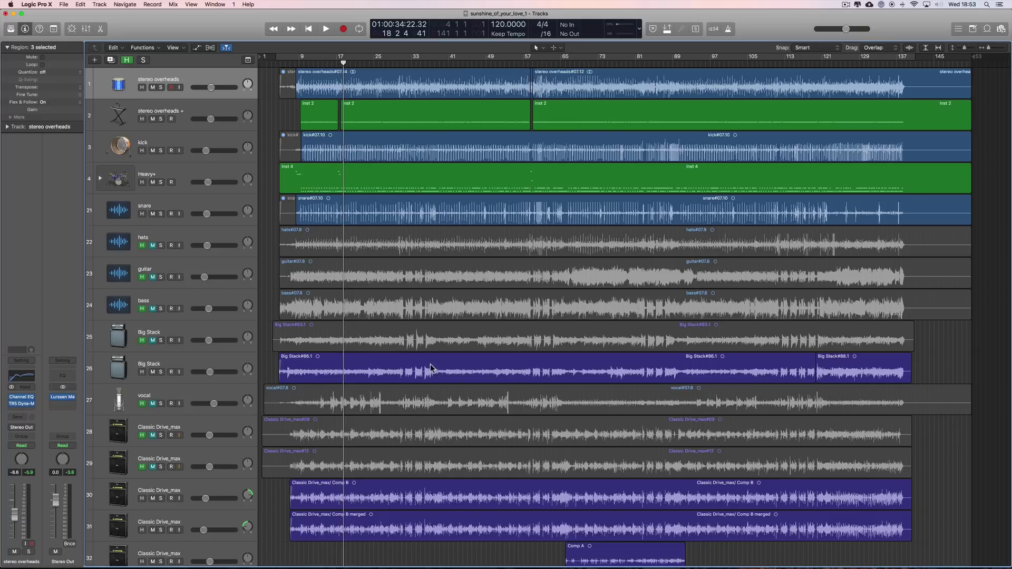
scroll(442, 332, down, 2)
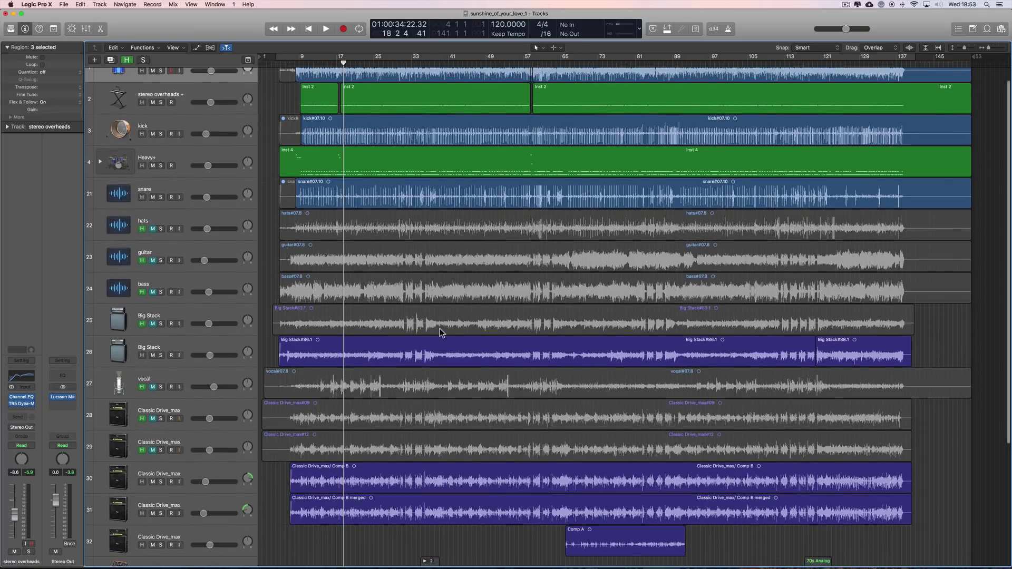
scroll(185, 170, up, 3)
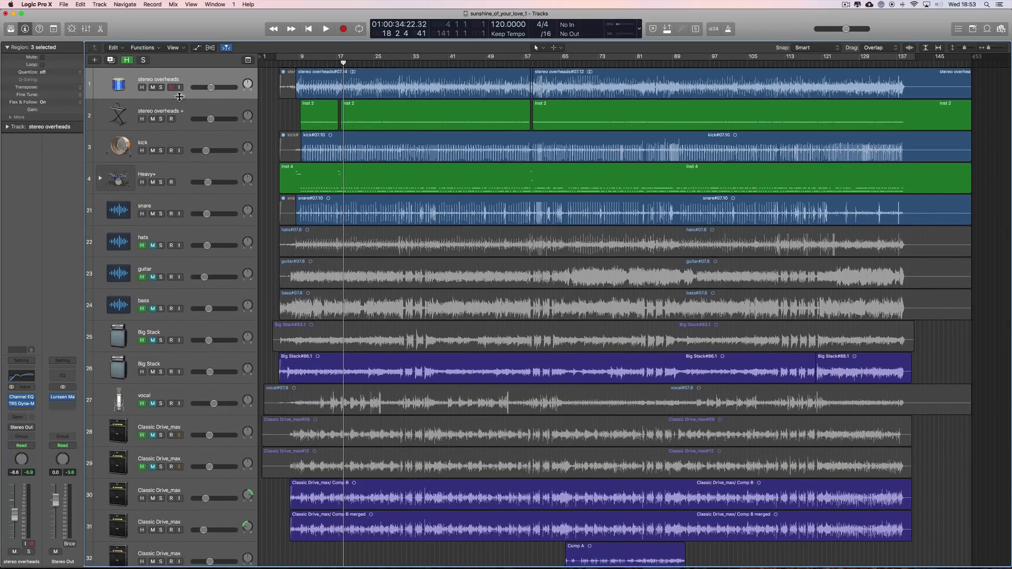
click(181, 129)
click(184, 145)
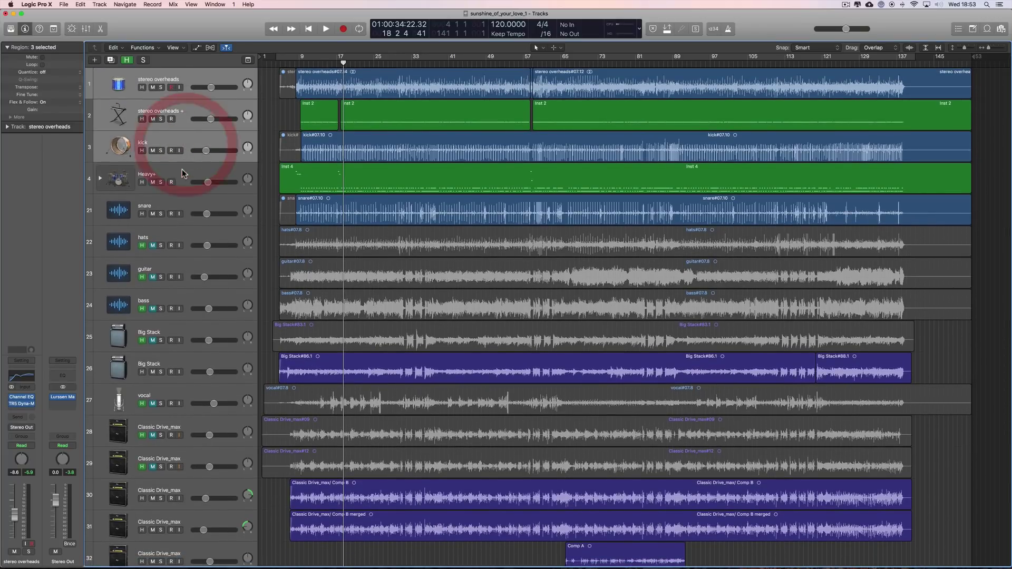
click(182, 203)
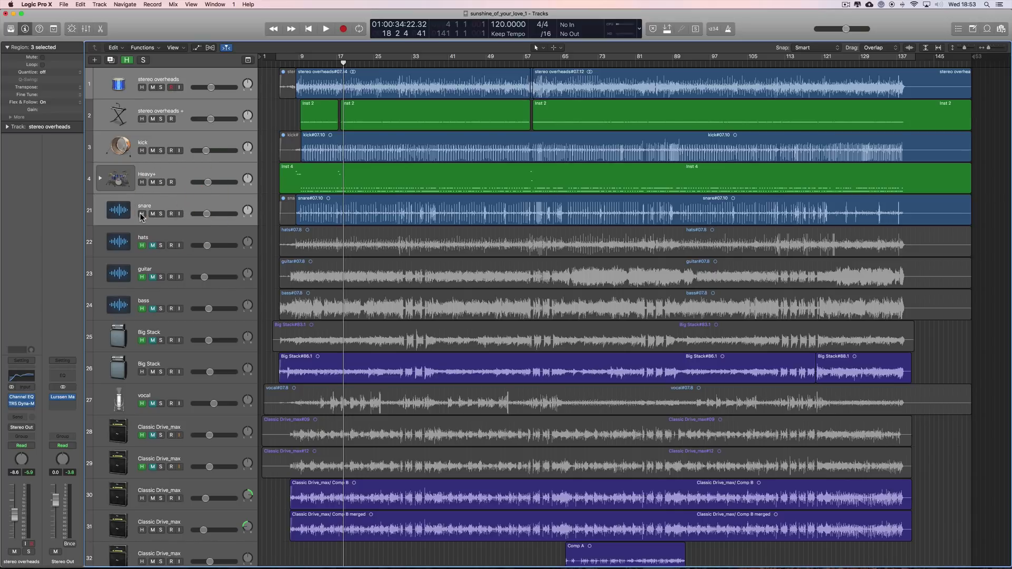
click(141, 214)
- Hide the flagged tracks, enlarge the remaining rows twice, then play and stop briefly
click(126, 60)
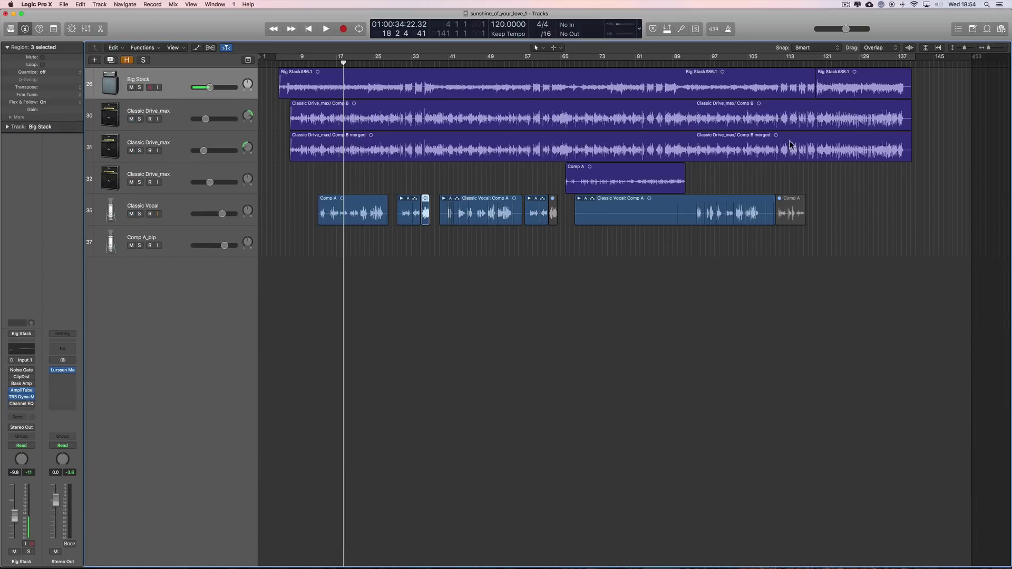
click(973, 50)
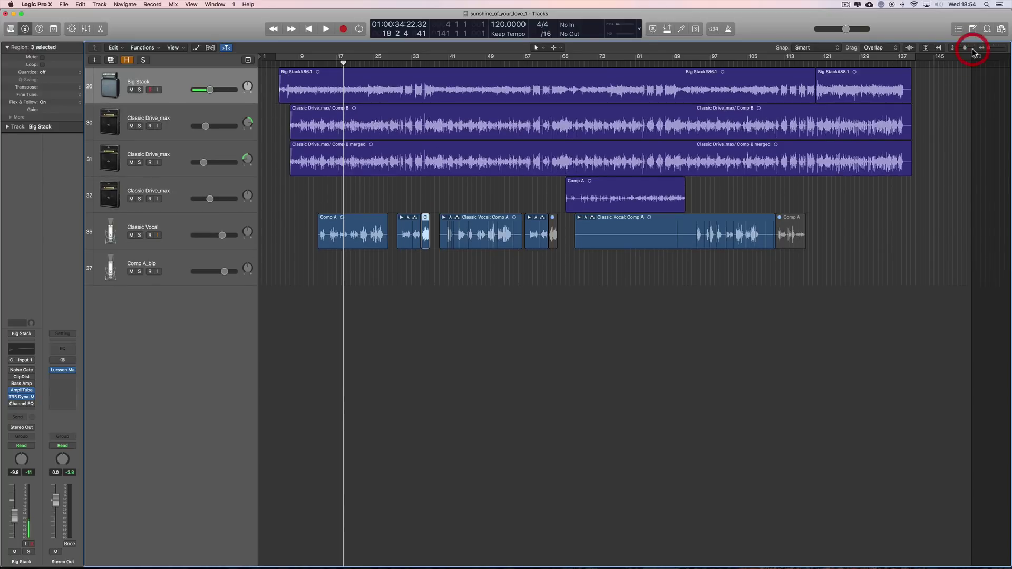
click(972, 50)
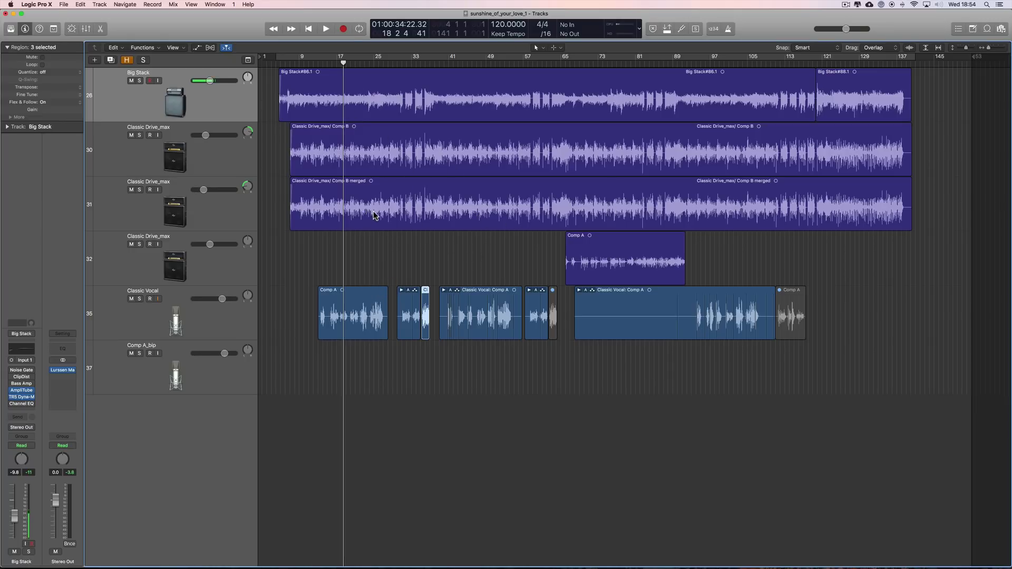
key(space)
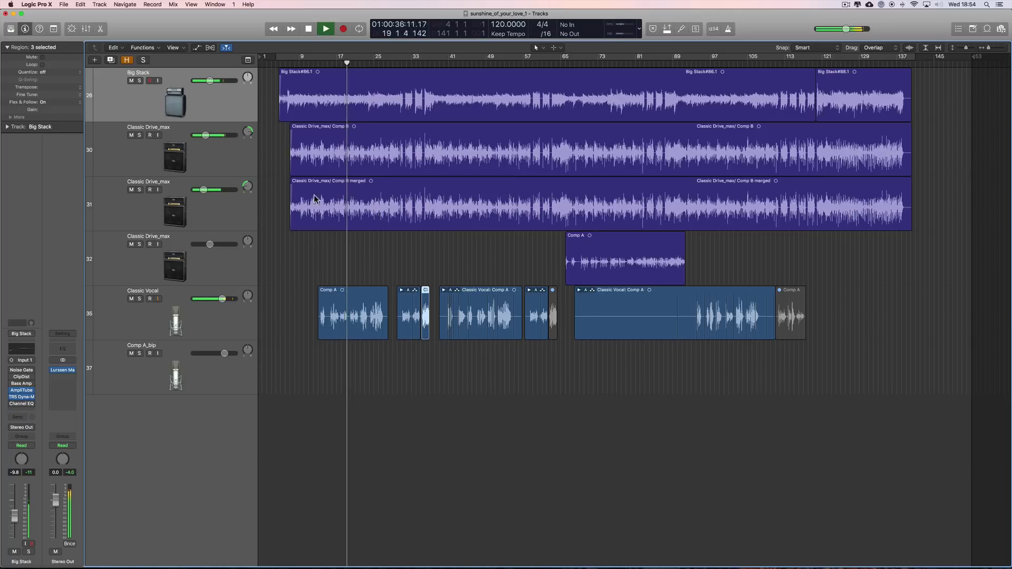
key(space)
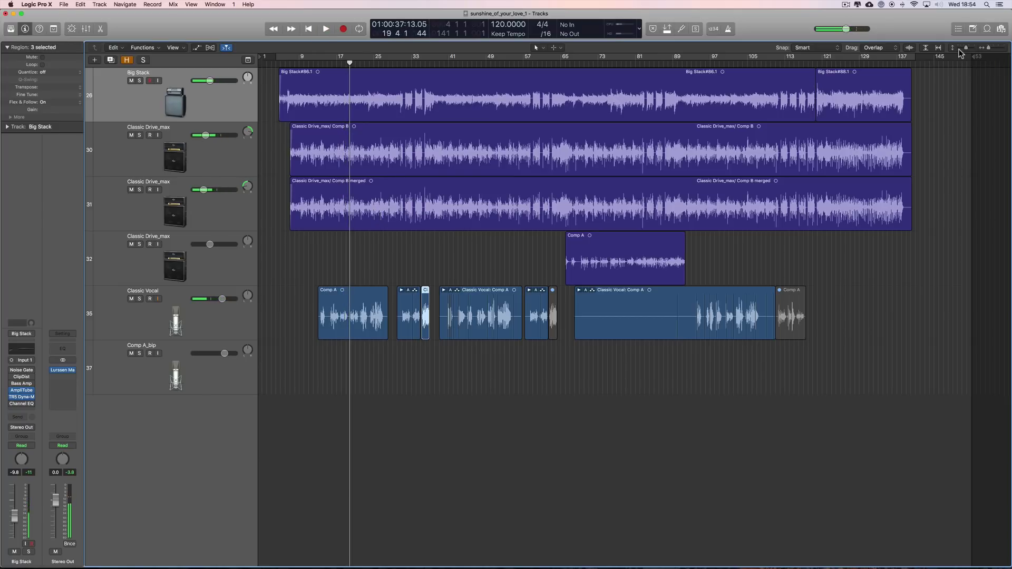
- Shrink the rows, unflag kick, Heavy+ and snare, rehide the other flagged tracks, and resume playback
click(960, 48)
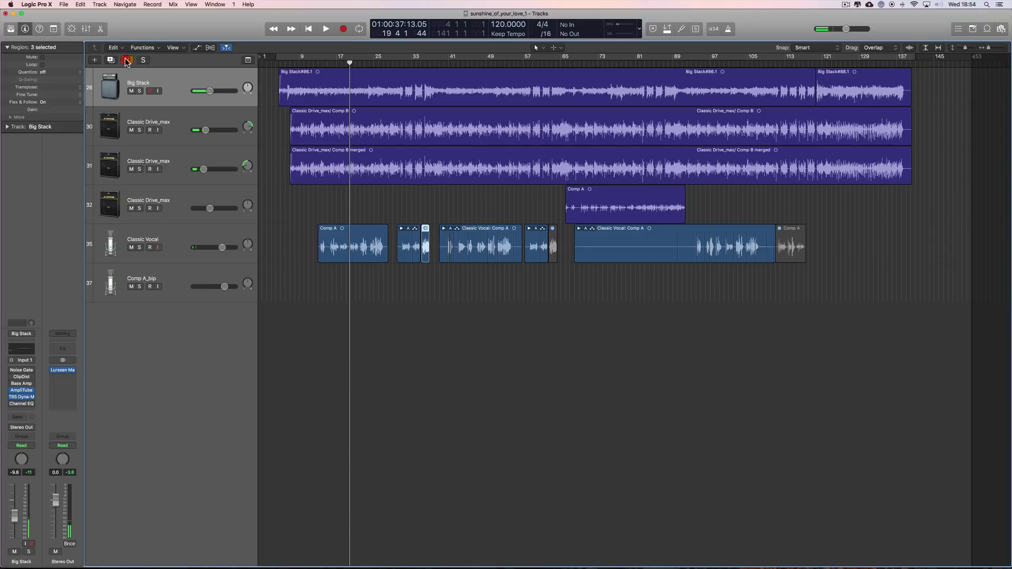
click(127, 60)
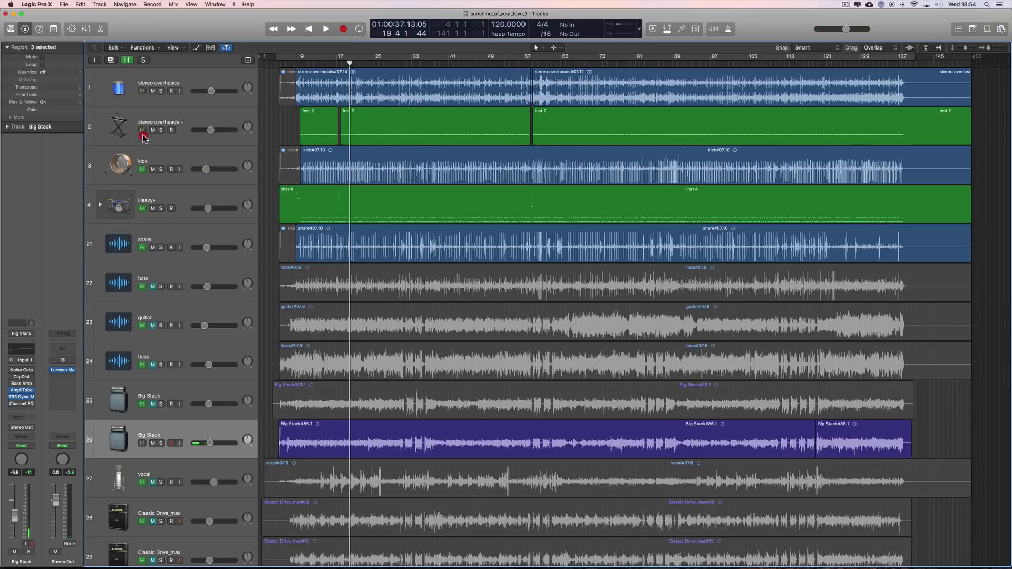
click(142, 169)
click(141, 208)
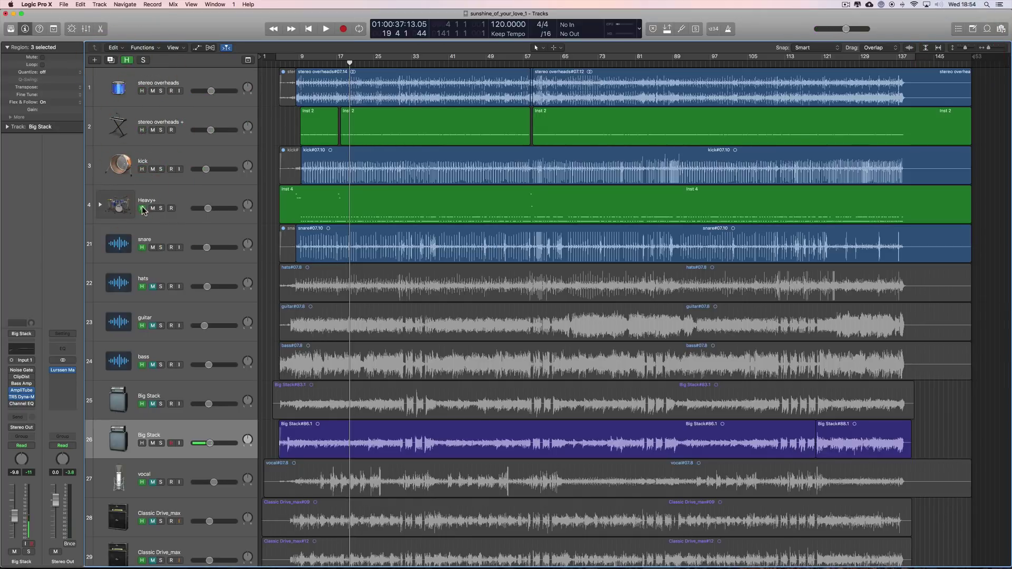
click(142, 247)
click(126, 60)
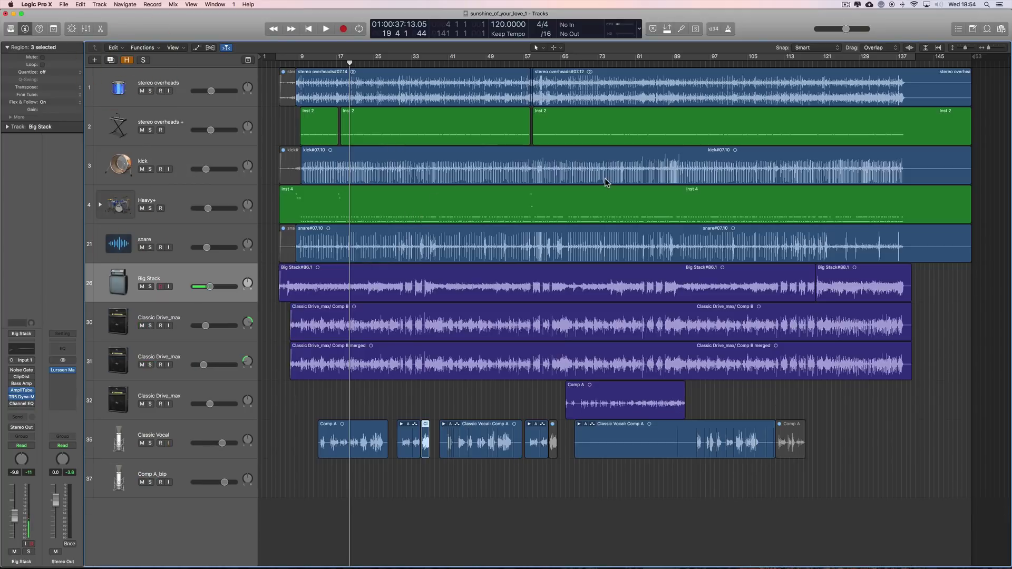
key(space)
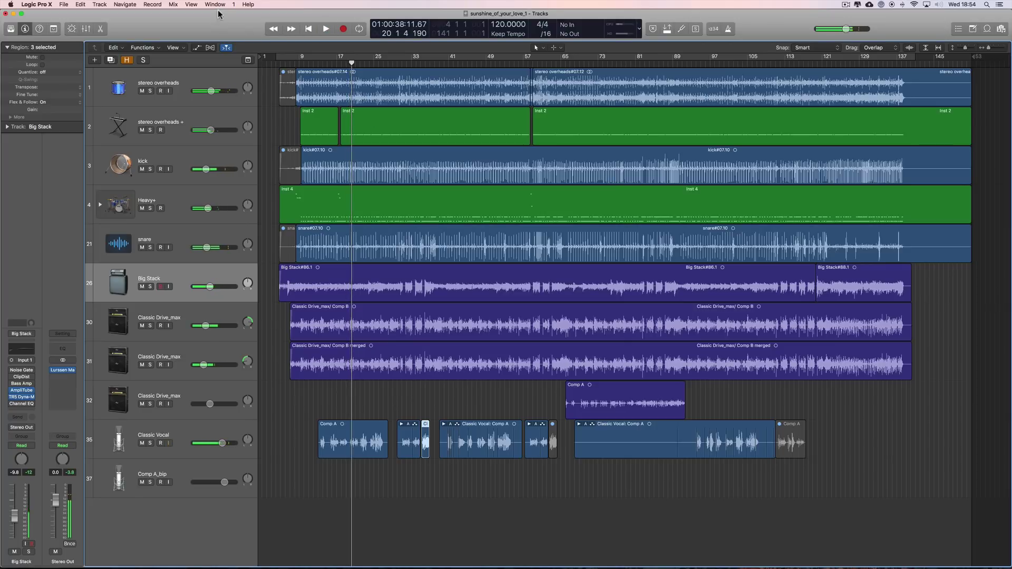
- Bring the cant_explain_amplitube project's Tracks window to the front from the Window menu
click(215, 4)
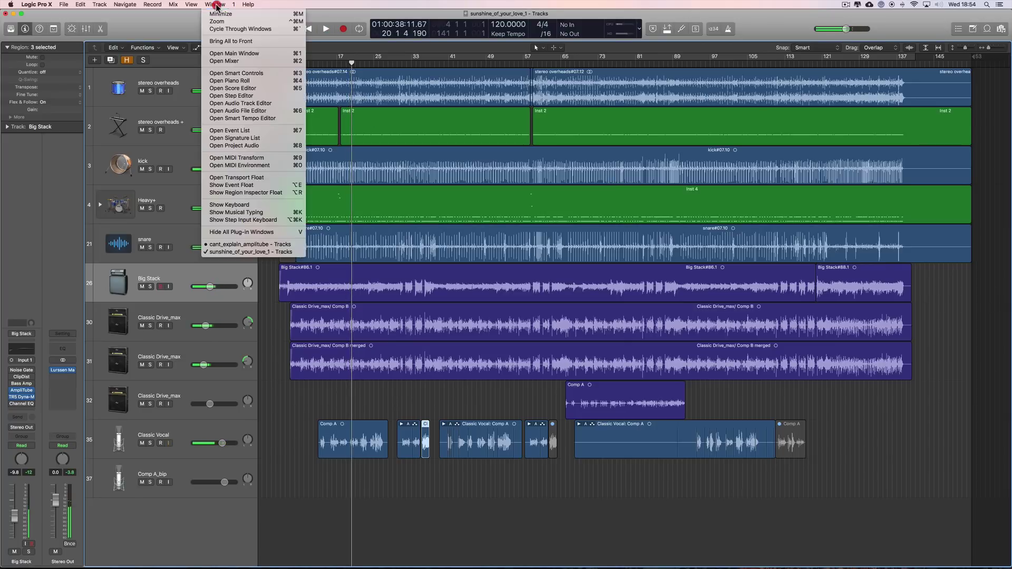
click(255, 245)
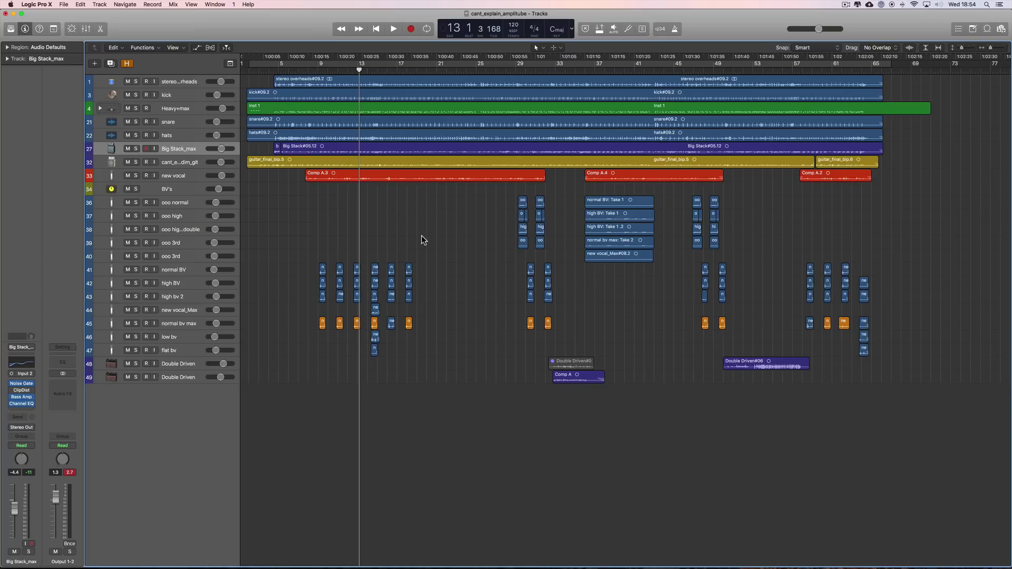
- Put the playhead at bar 9, show then rehide the hidden tracks, and start playback
click(317, 66)
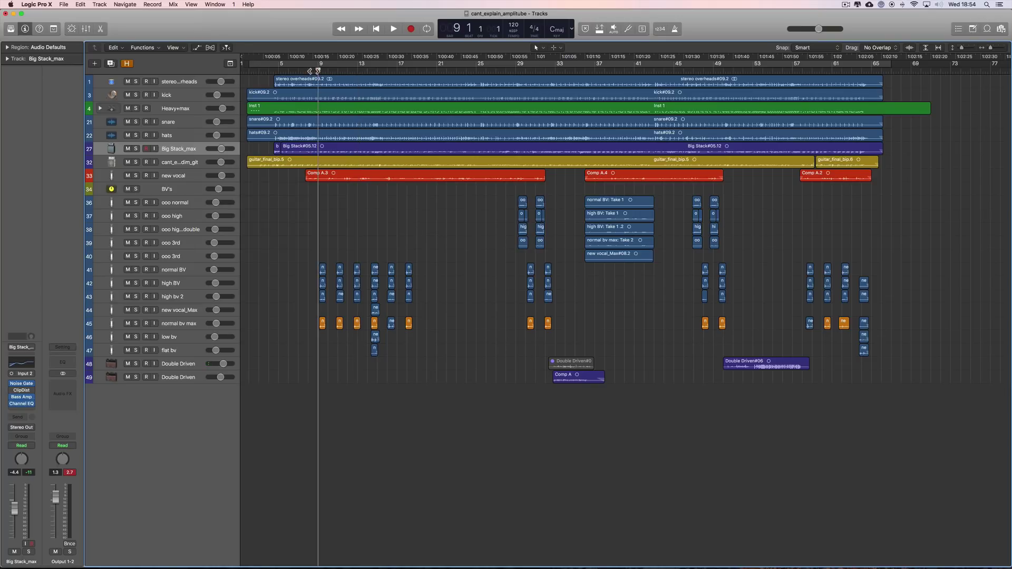
click(128, 64)
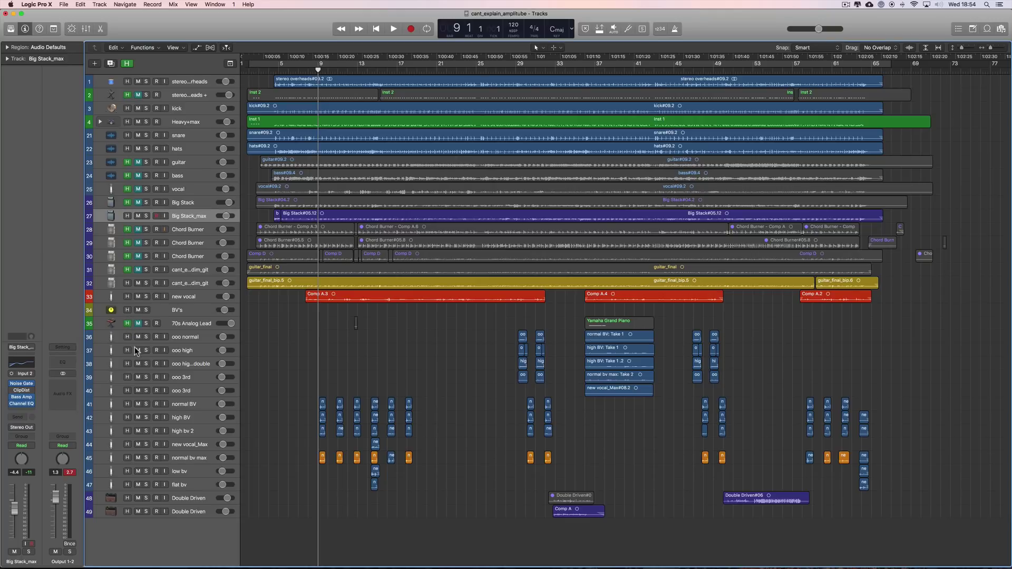
click(127, 63)
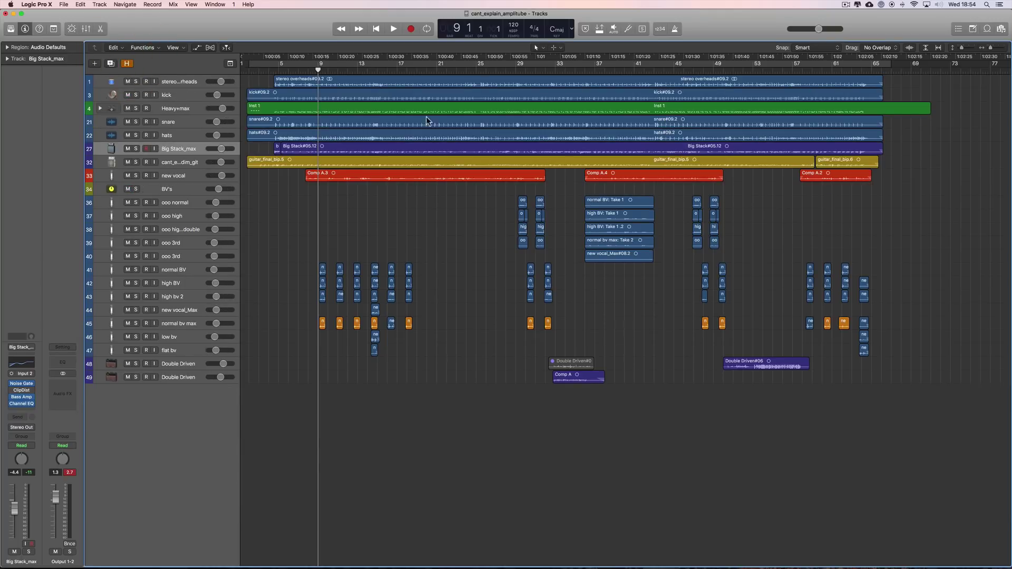
key(space)
key(space)
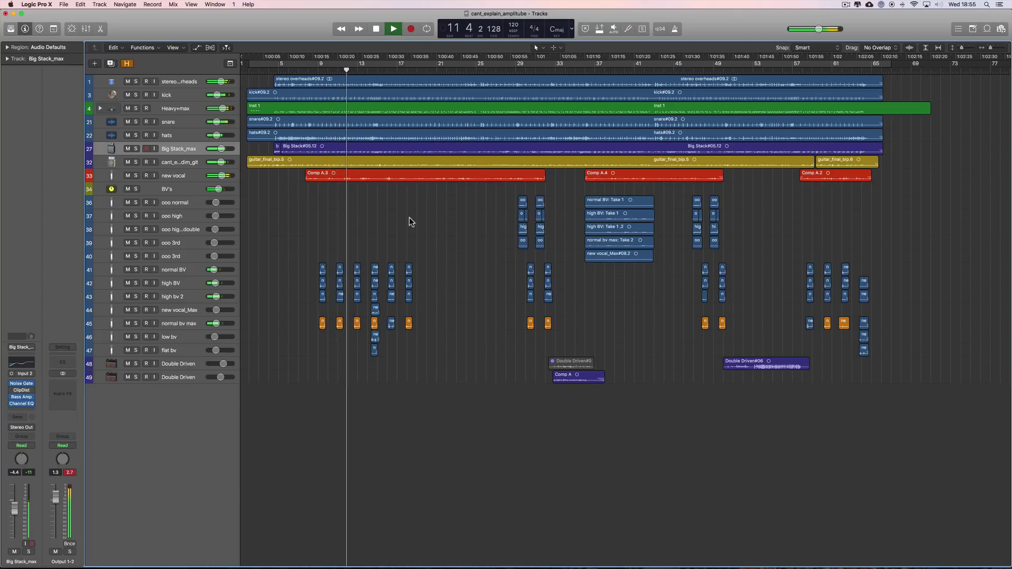
- Stop playback, toggle the global hidden-track view, and rehide the tracks still flagged hidden
click(217, 122)
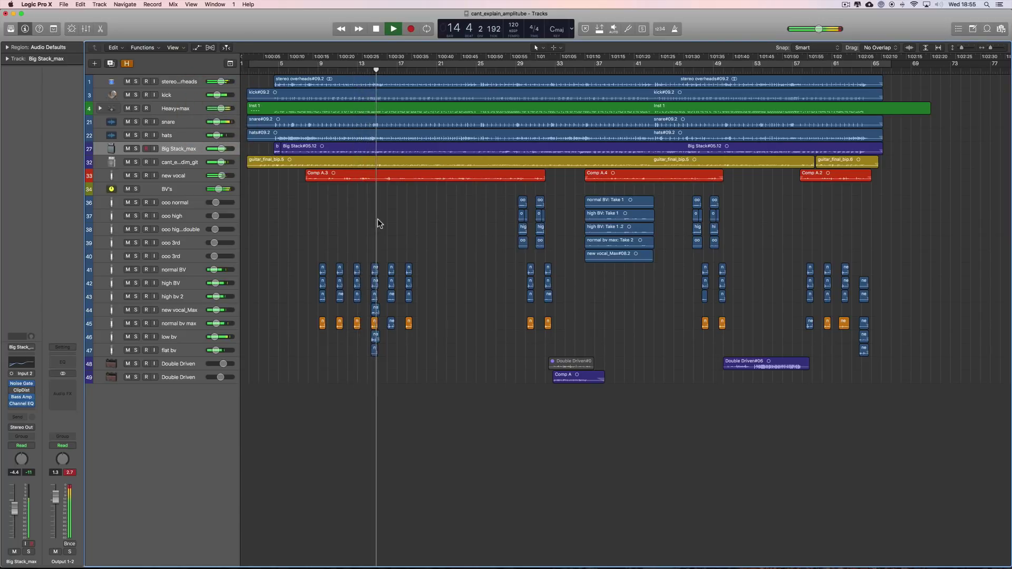
key(space)
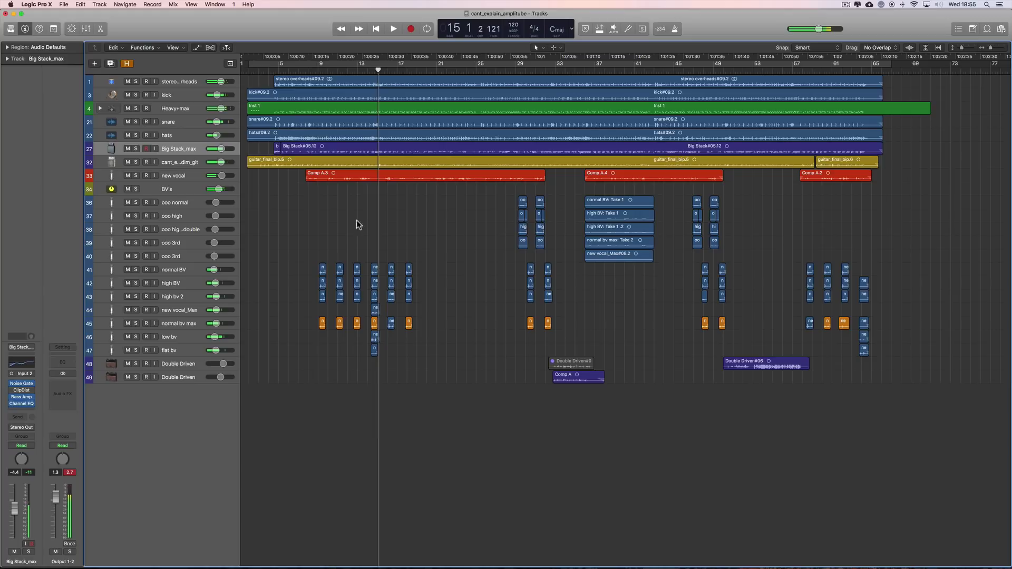
click(127, 63)
click(127, 63)
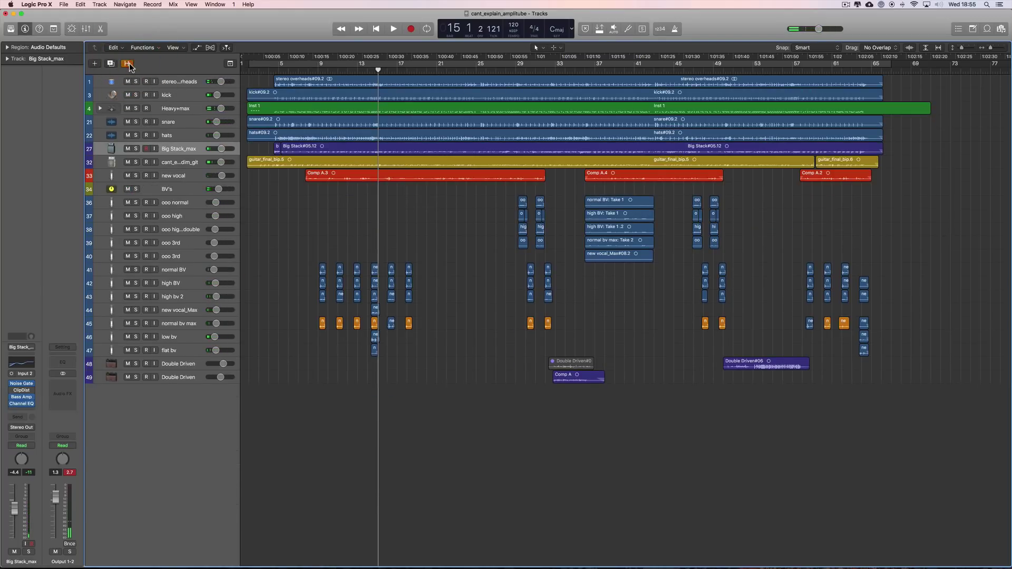
click(128, 63)
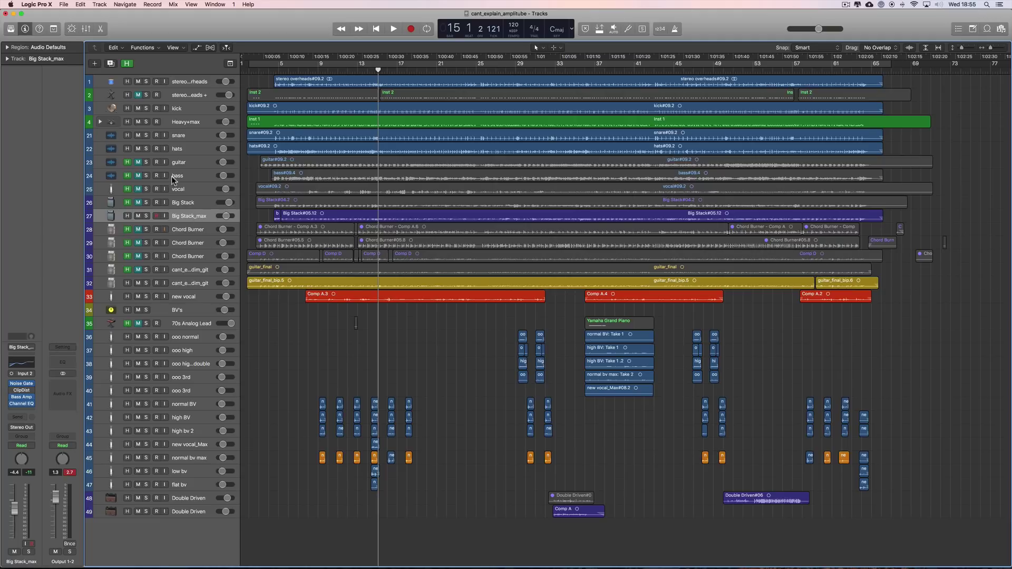
click(127, 63)
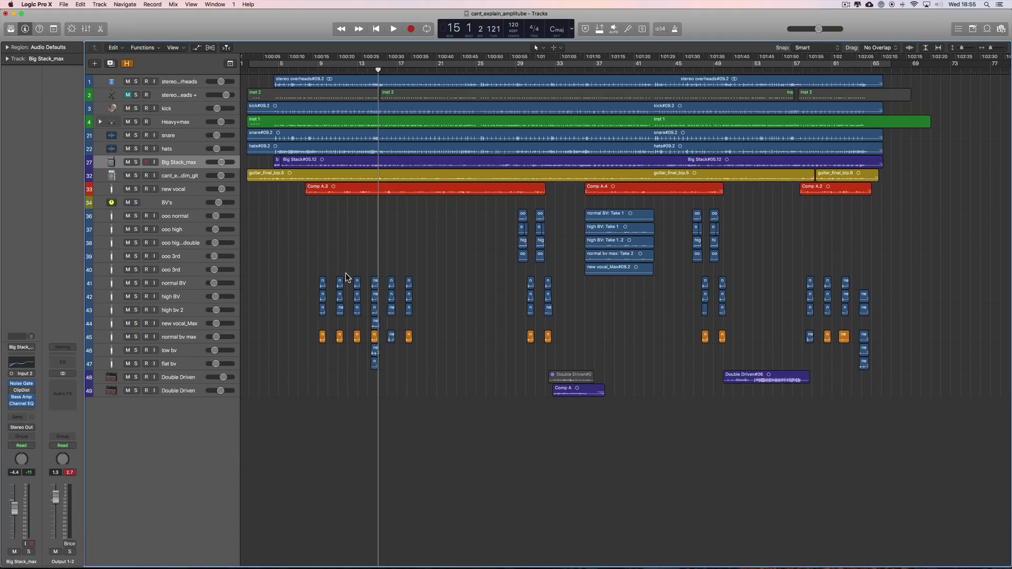